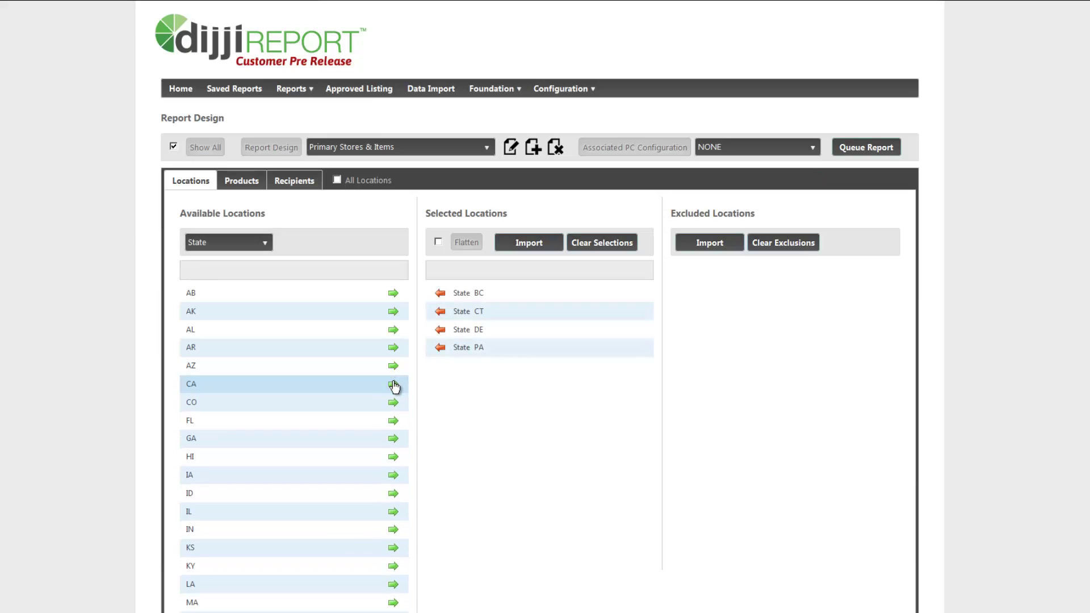
Step: Add products 7604 Assorted Azaleas, 8283 Assorted Blackberry and 9133 Assorted Forsythia to the selected products of Primary Stores & Items
click(244, 181)
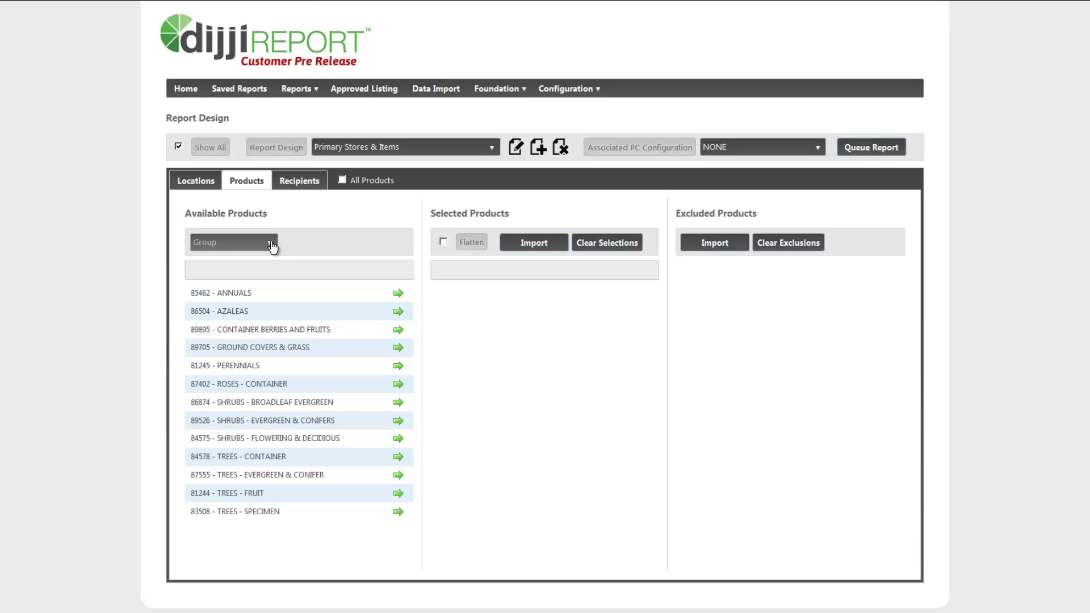
click(272, 244)
click(258, 344)
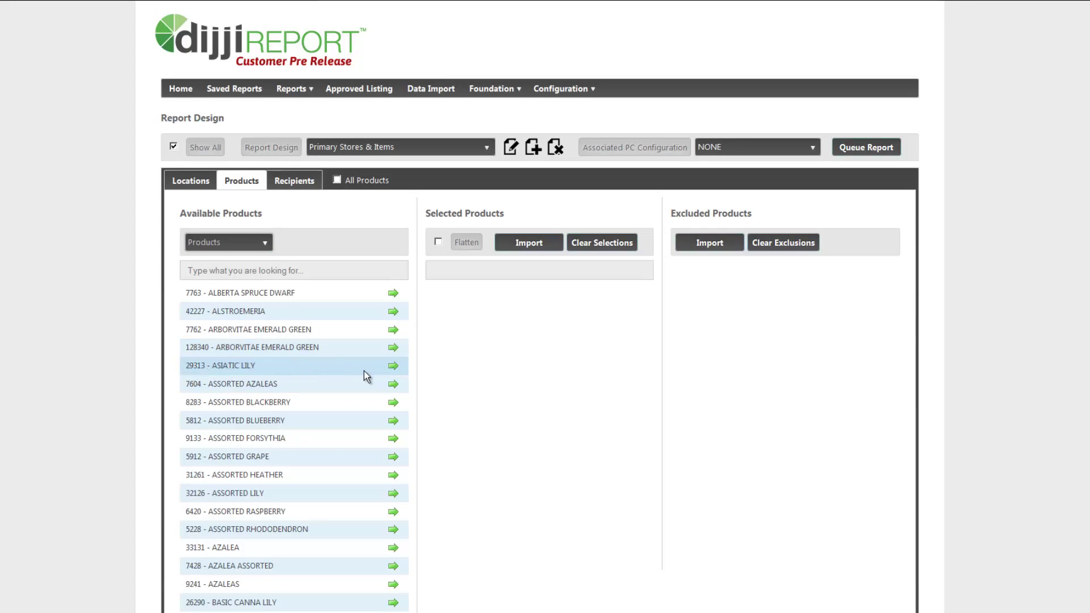
click(393, 383)
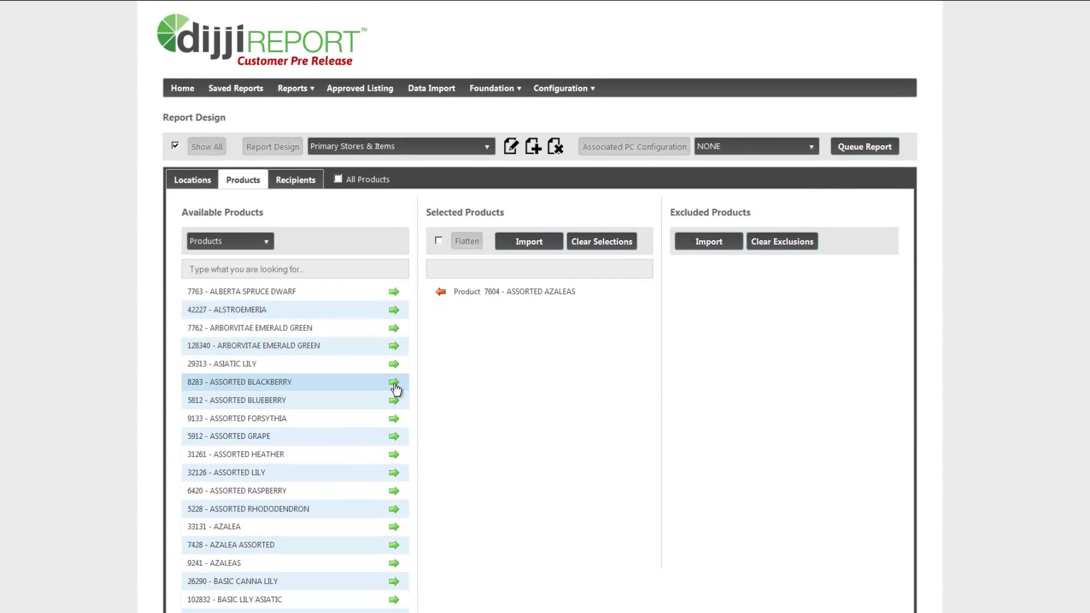
click(394, 385)
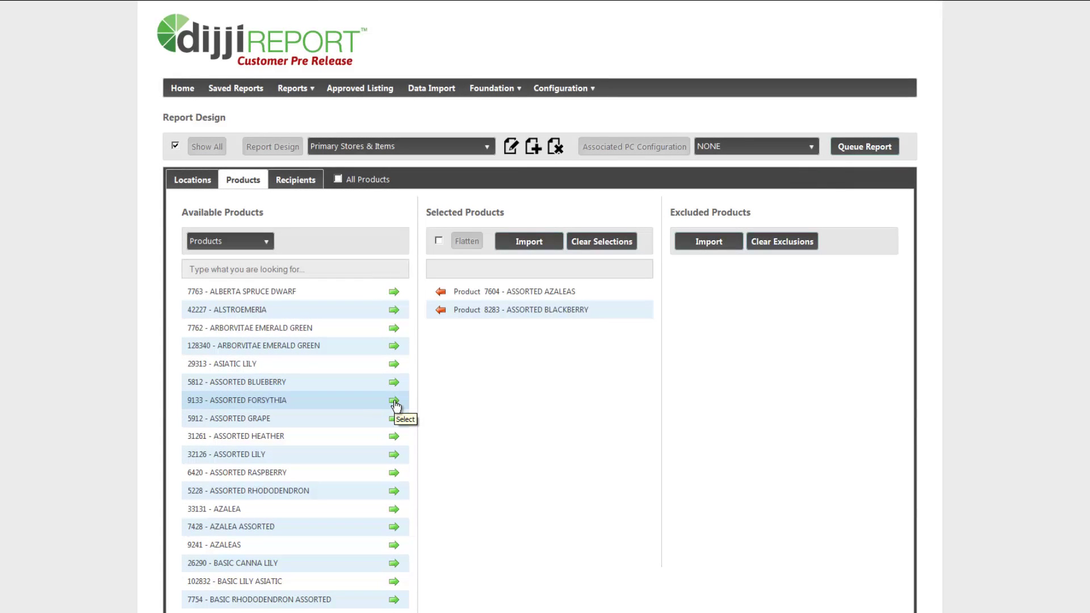
click(394, 400)
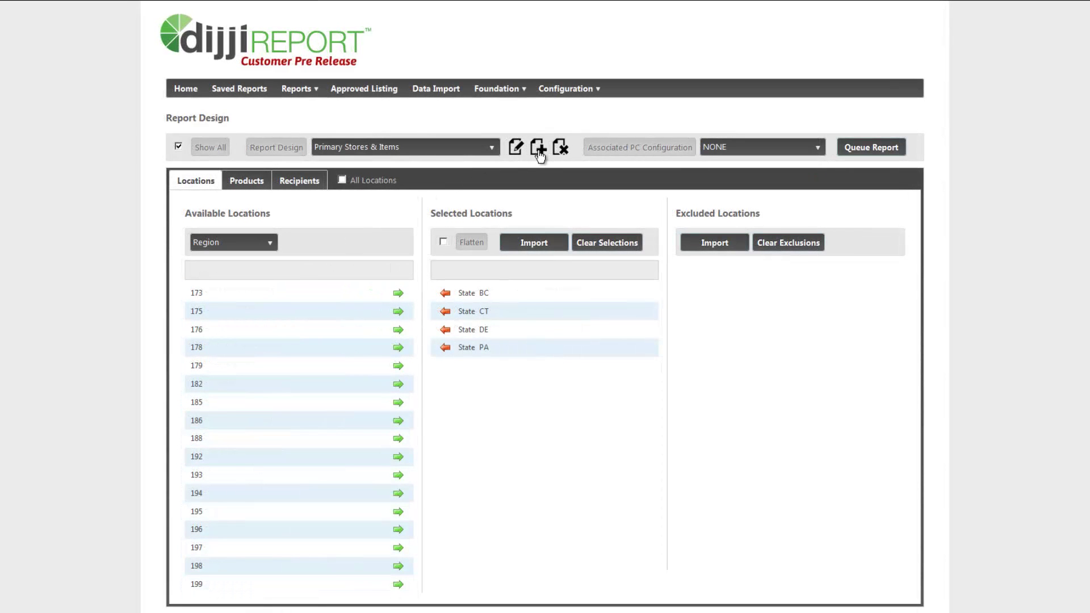
Step: Create a new report design named "Demo Report 1" without filtering by approved listings
click(538, 149)
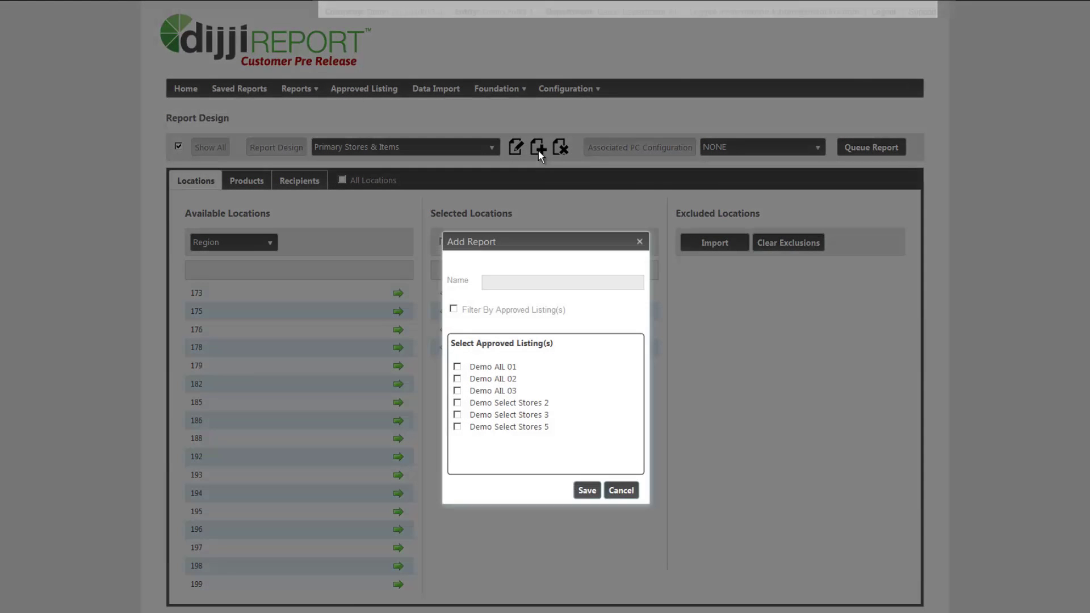
click(537, 284)
text(Demo R)
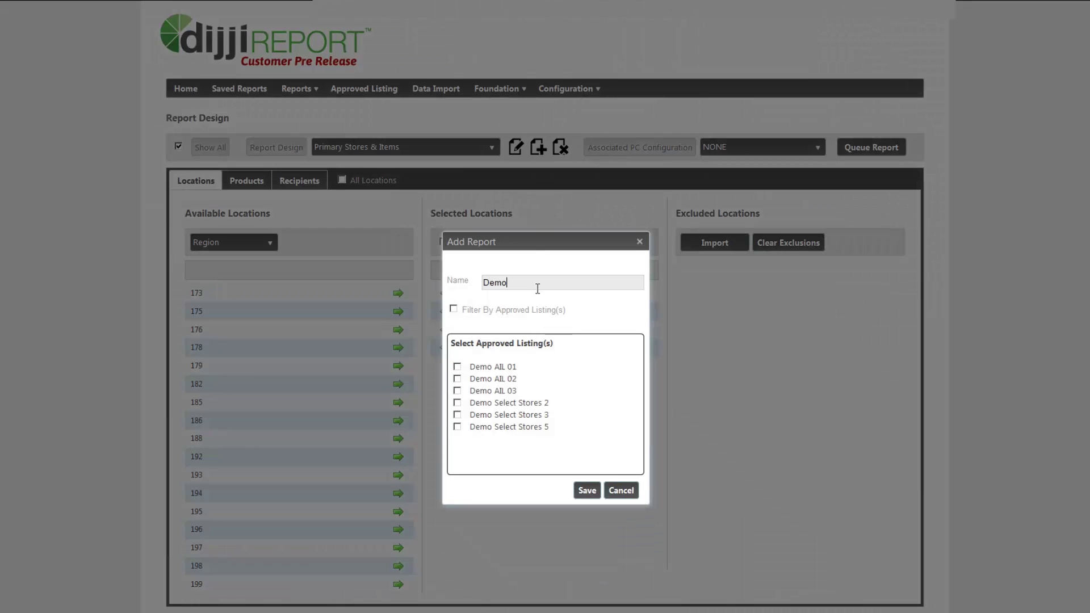
text(eport 1)
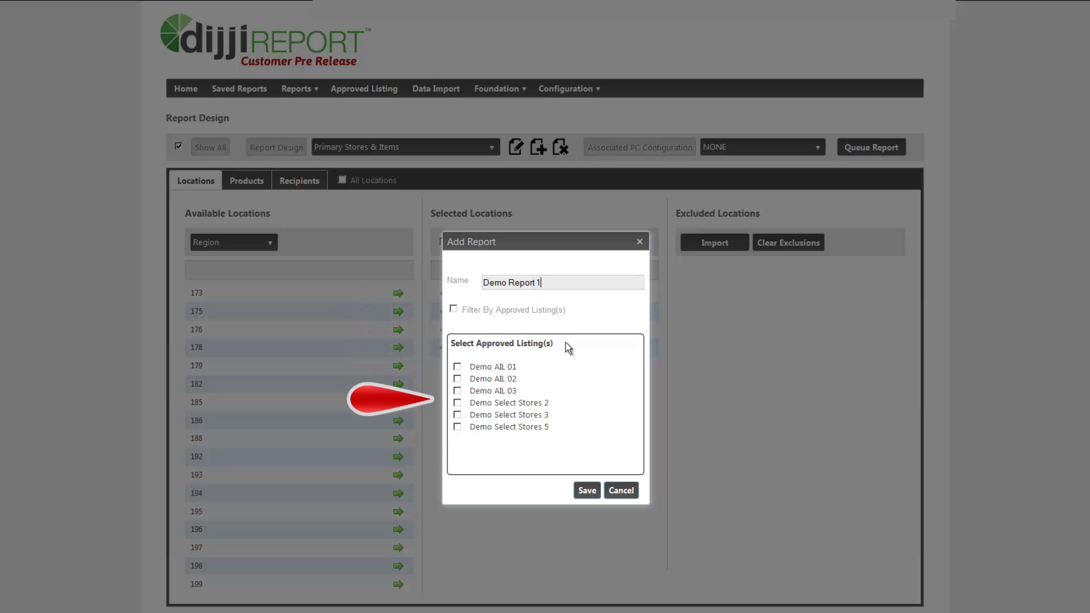
click(588, 491)
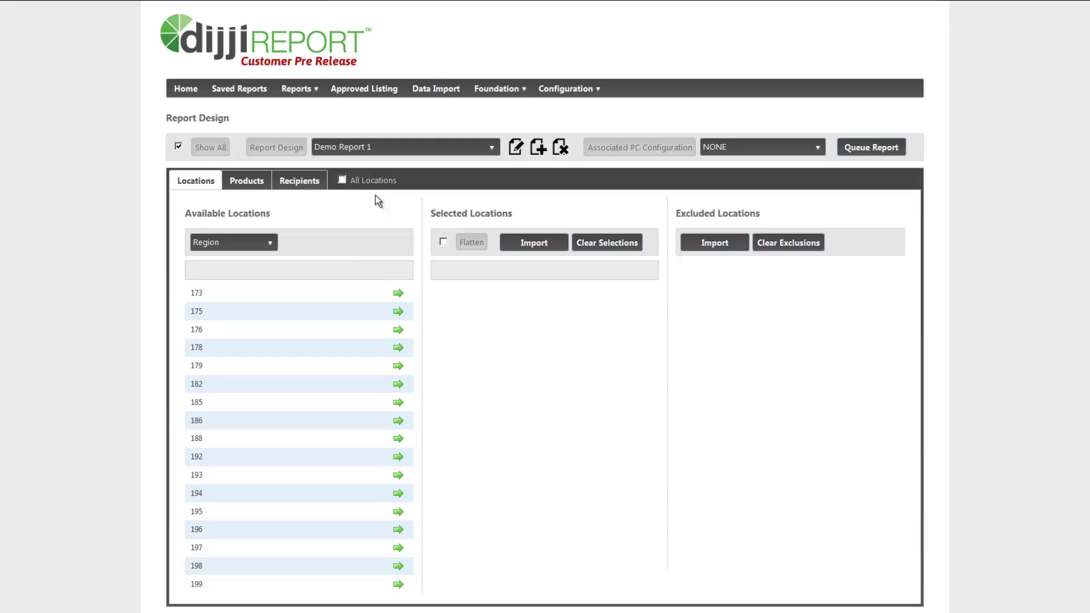
Step: Include all locations and all products in the Demo Report 1 design
click(342, 181)
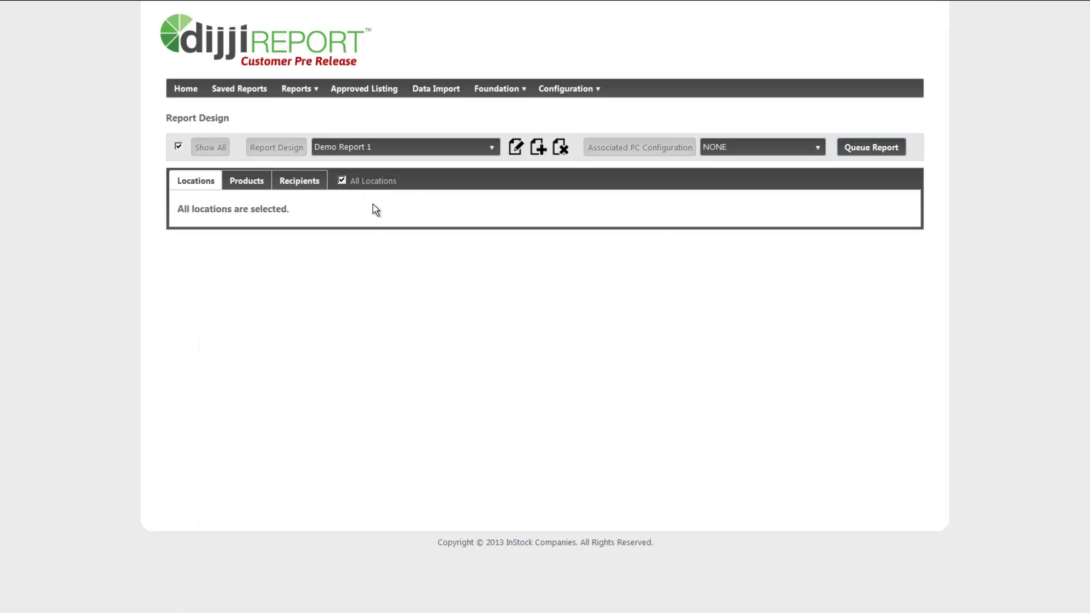
click(259, 179)
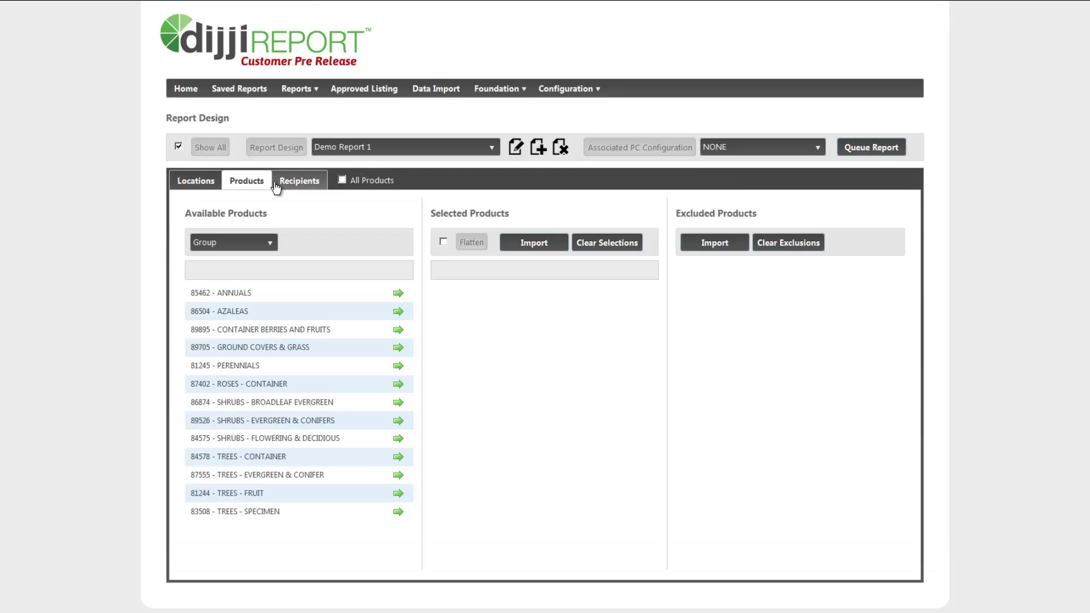
click(342, 181)
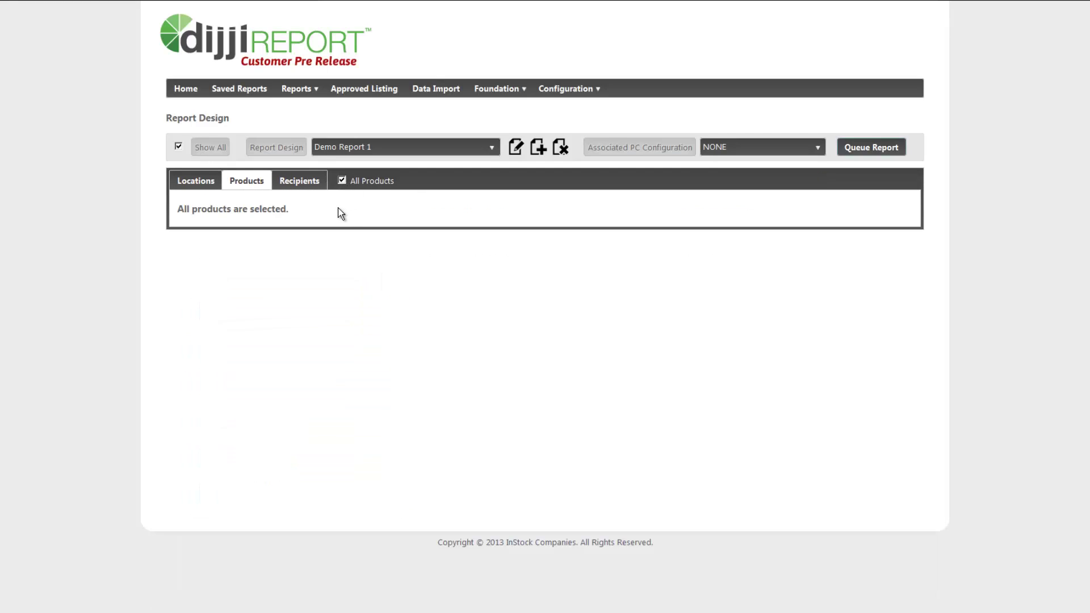
Step: Turn off the all-locations option and import location numbers 1106, 210 and 4846 as selected locations
click(208, 187)
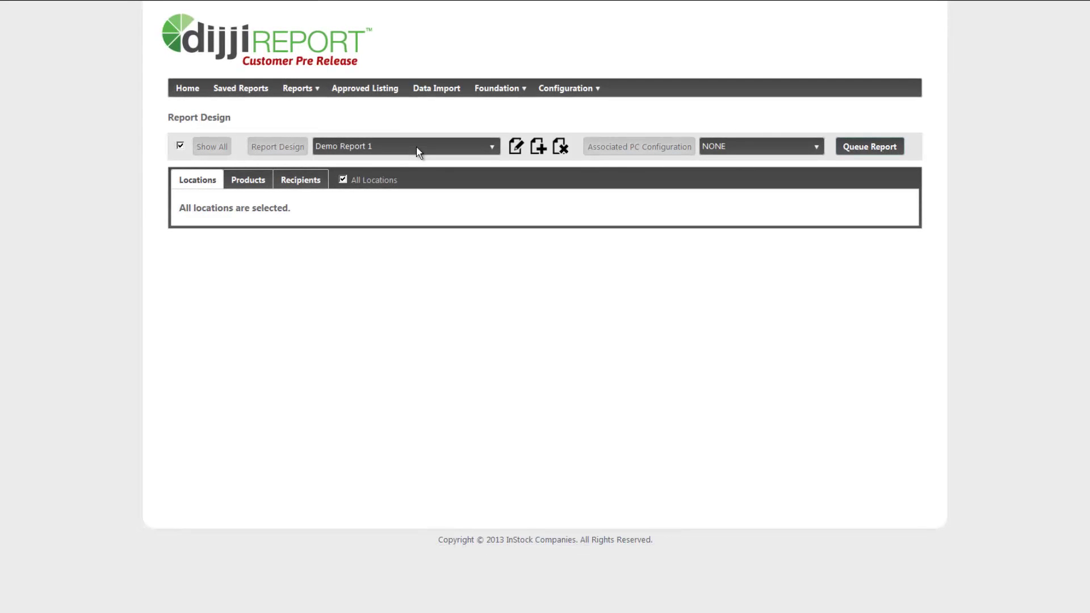
click(343, 180)
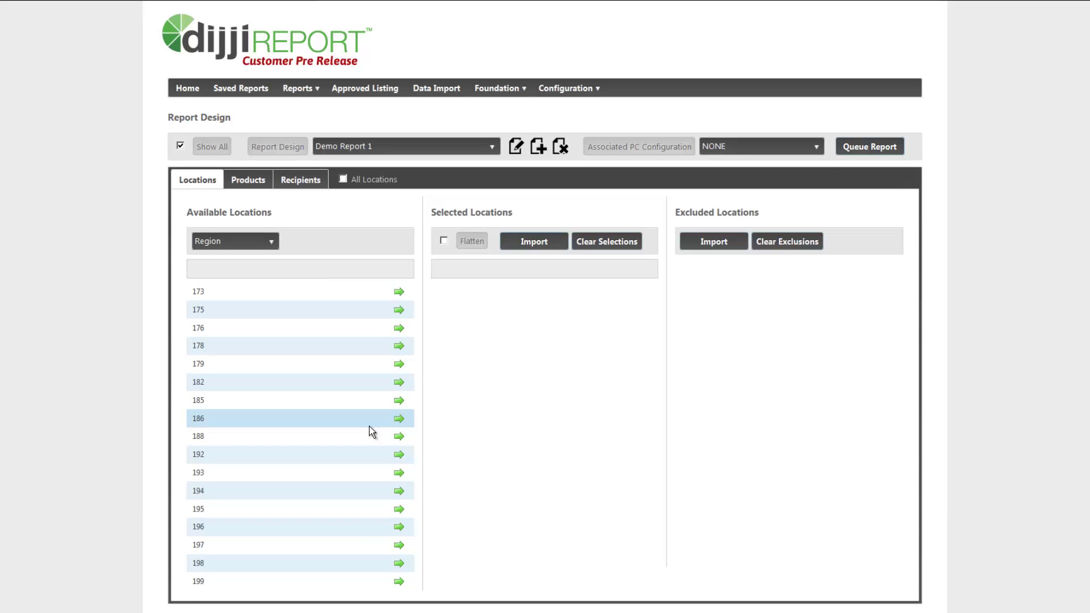
click(547, 248)
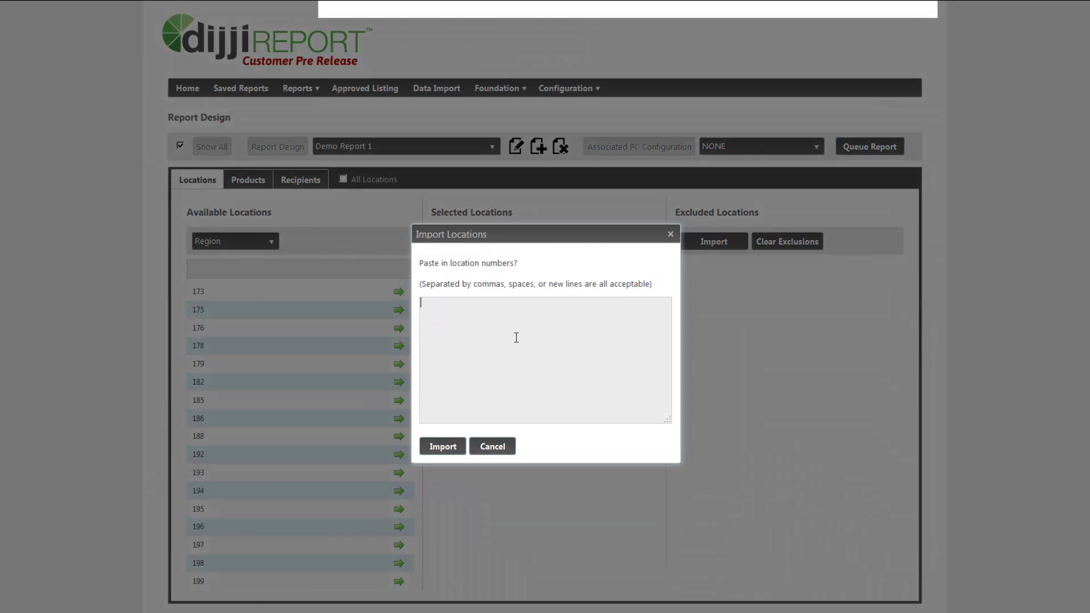
key(ctrl+v)
click(453, 449)
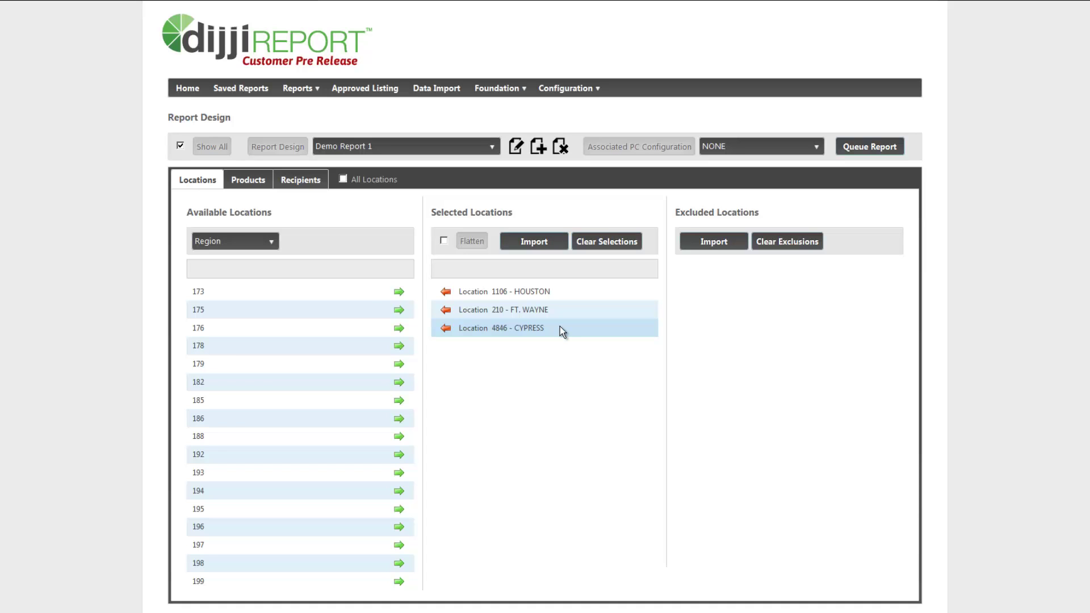
Step: Turn off the all-products option and import item numbers 7763, 42227 and 7762 as selected products
click(265, 187)
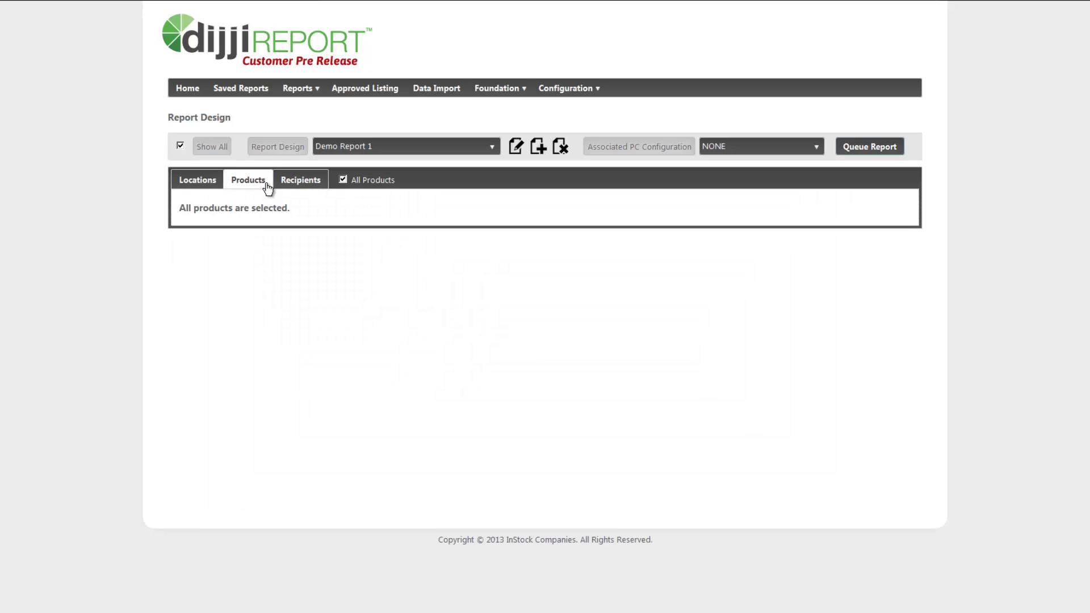
click(343, 180)
click(539, 242)
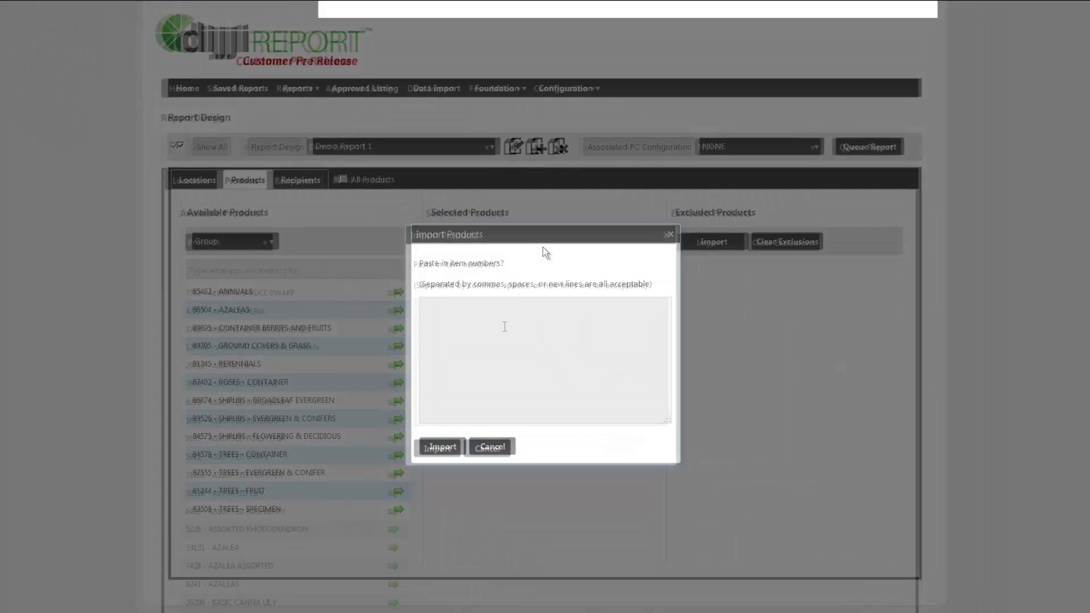
key(ctrl+v)
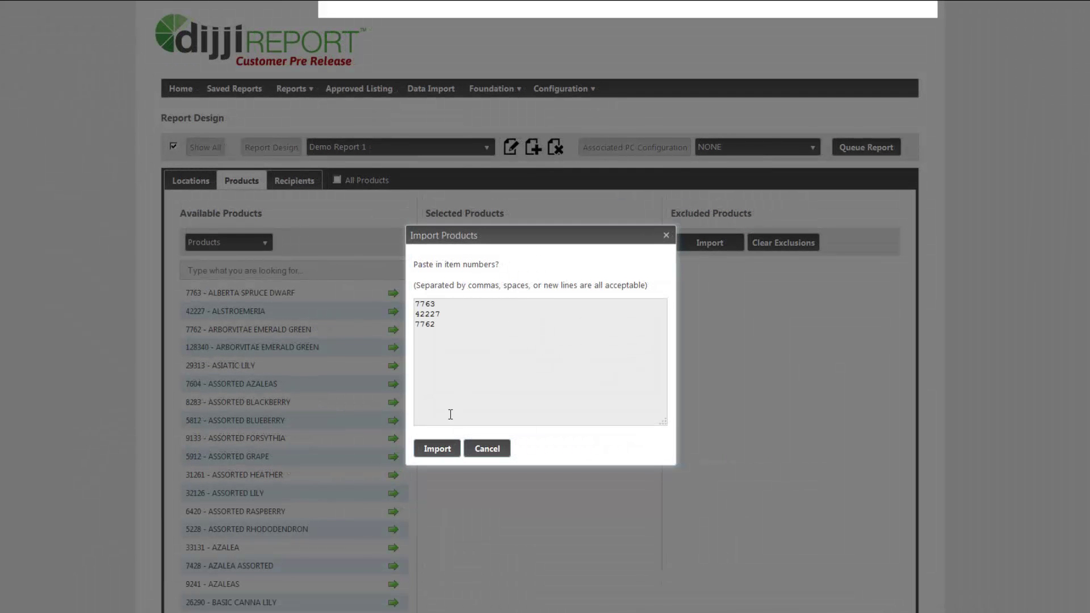
click(448, 447)
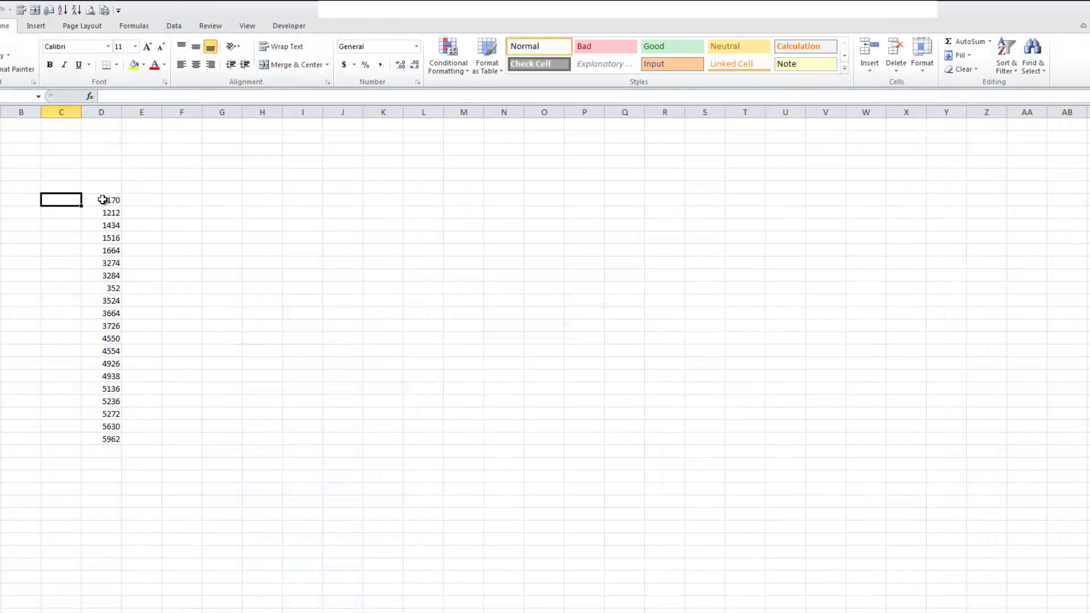
Step: Copy the column of location numbers from 1170 down to 5962 in the Excel sheet and import them into Demo Report 1's locations
drag(102, 200, 94, 443)
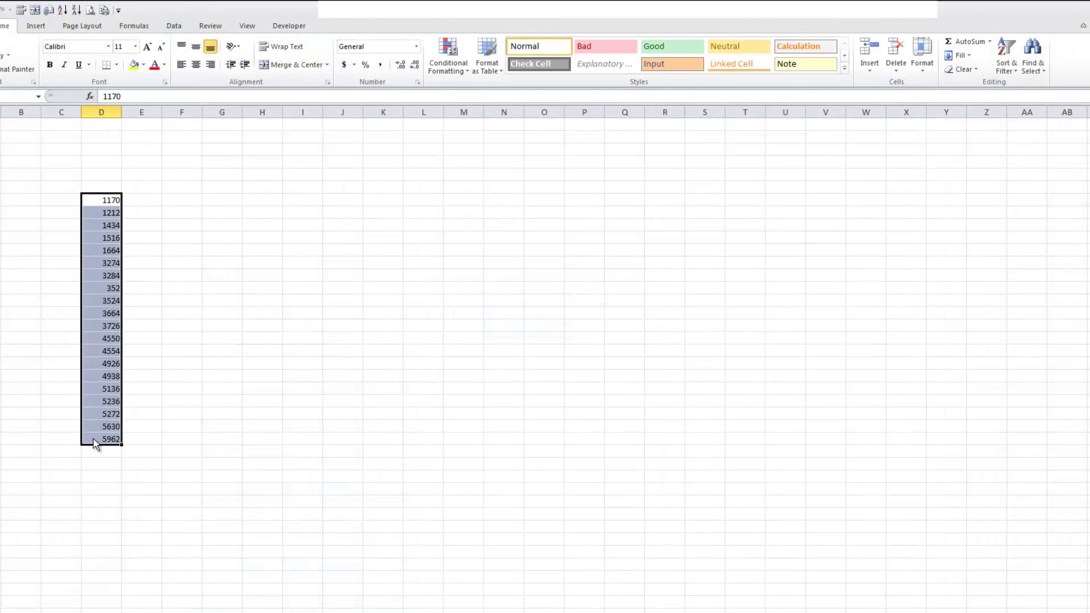
right_click(97, 375)
click(148, 397)
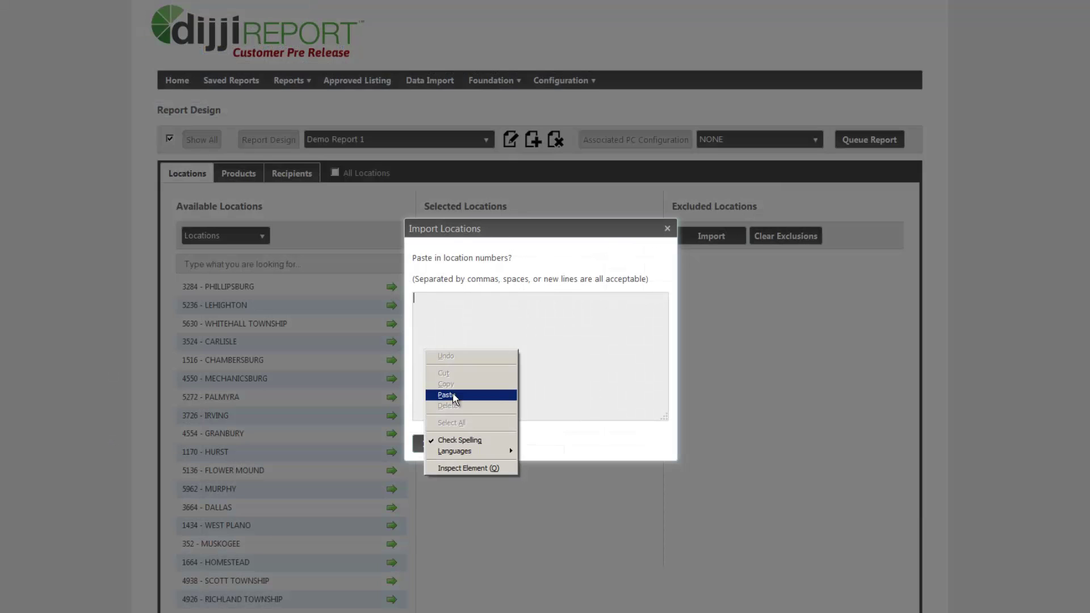
click(447, 395)
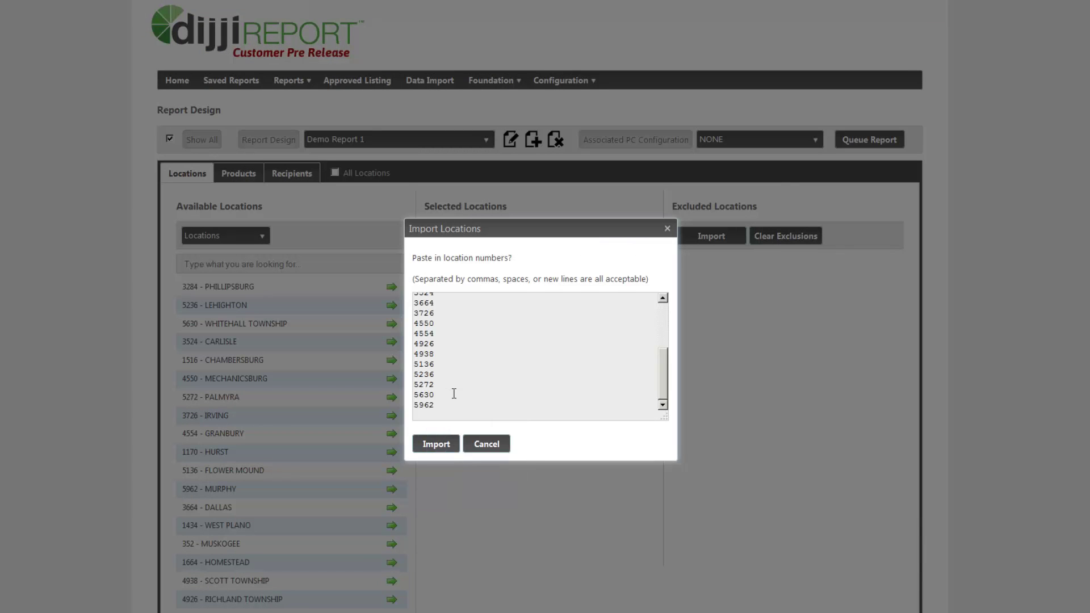
click(441, 451)
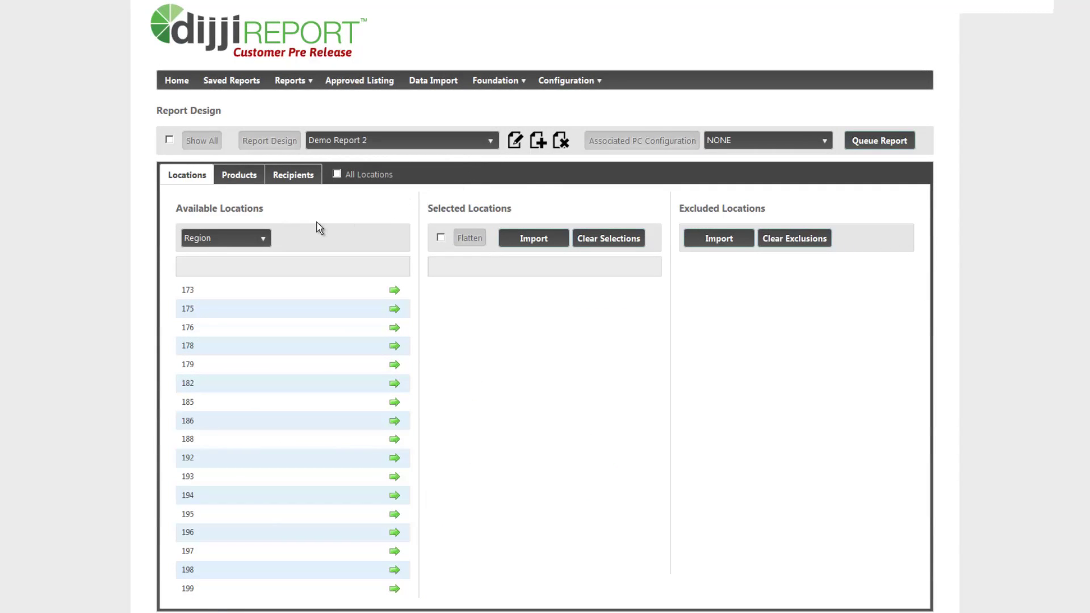
Step: List the available locations by region and add regions 173 and 176 to Demo Report 2's selected locations
click(263, 244)
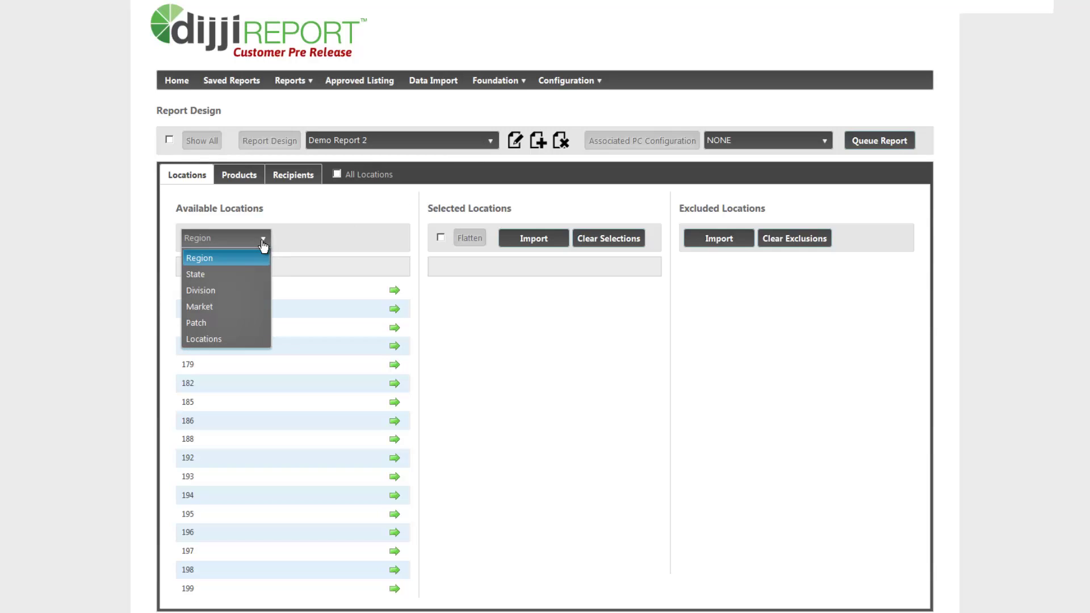
click(253, 258)
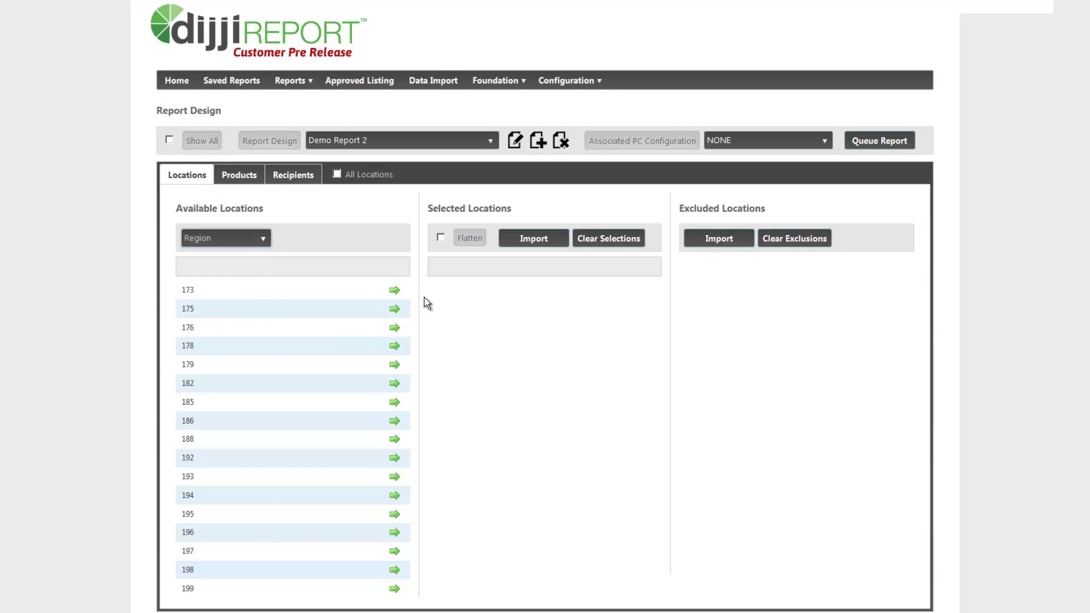
click(394, 290)
click(395, 310)
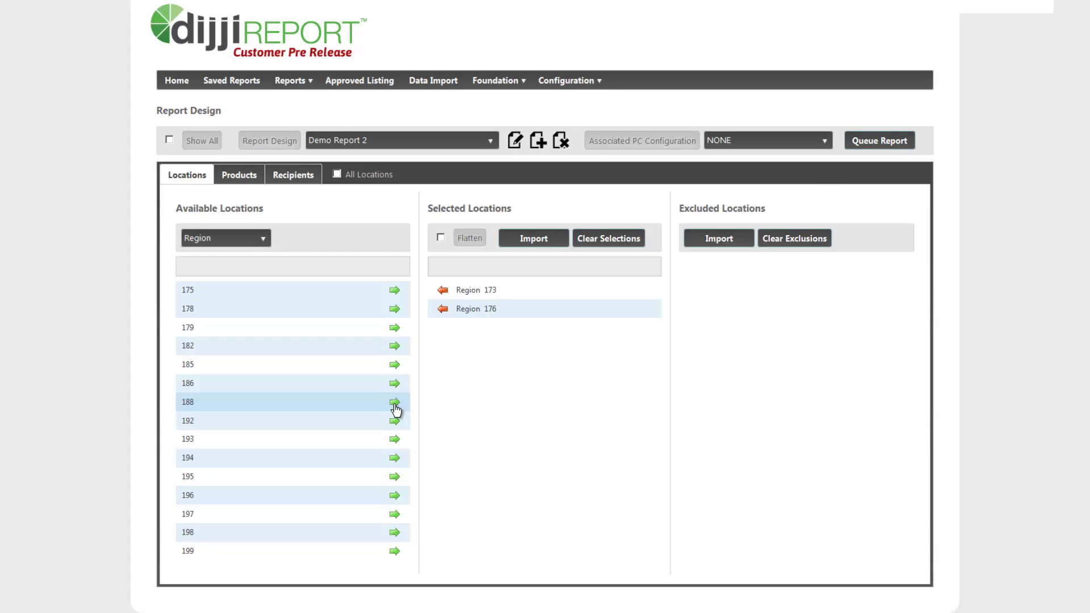
Step: Add regions 188 and 192 to the selected locations, and remove them again
click(394, 403)
click(394, 403)
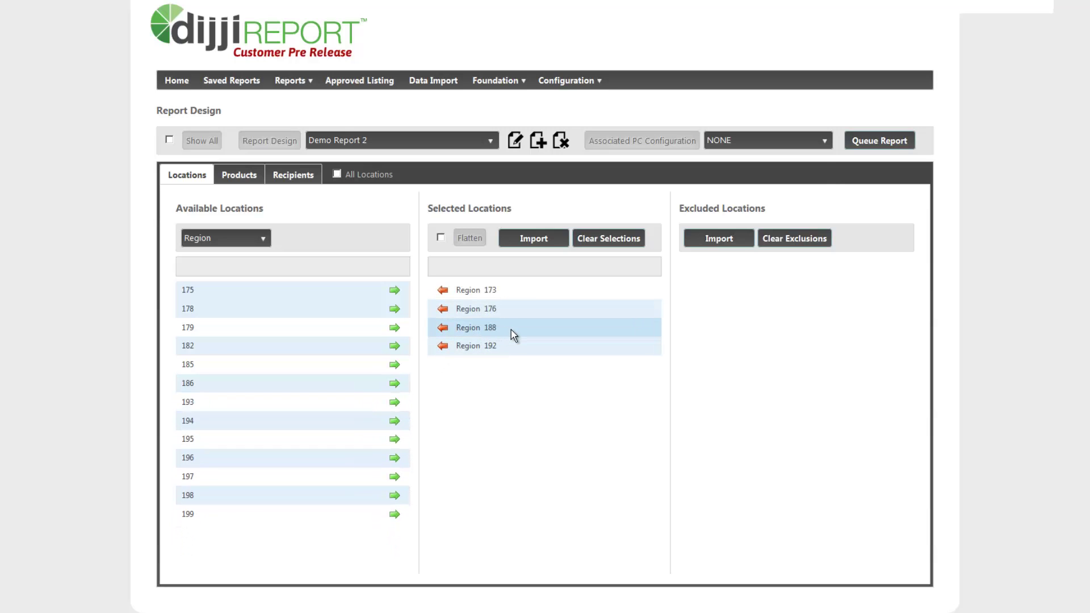
click(444, 335)
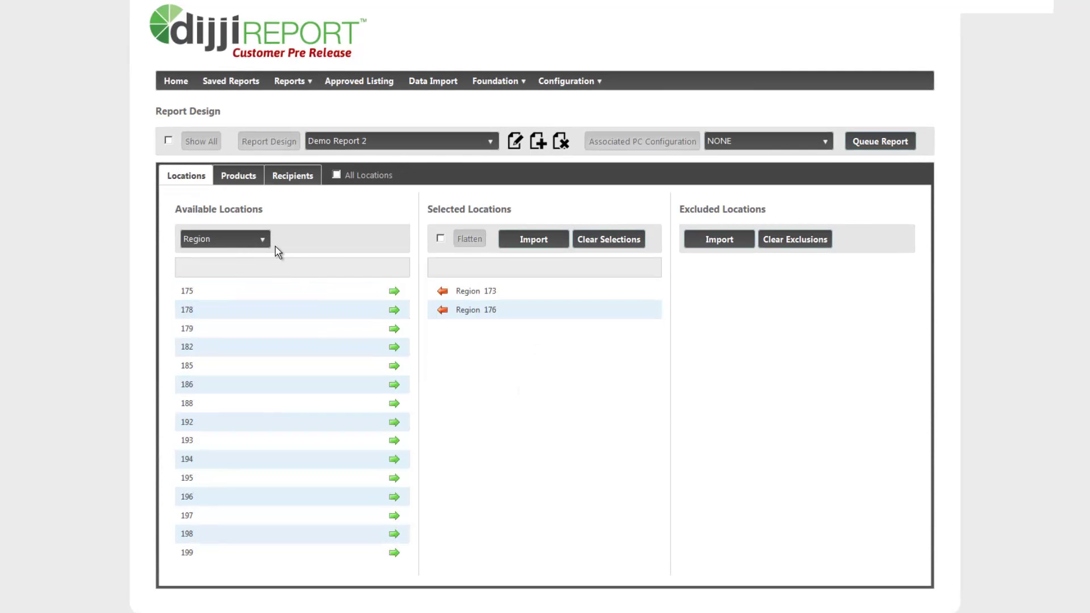
Step: List the available locations by state and add AR, BC and CT to the selected locations
click(262, 238)
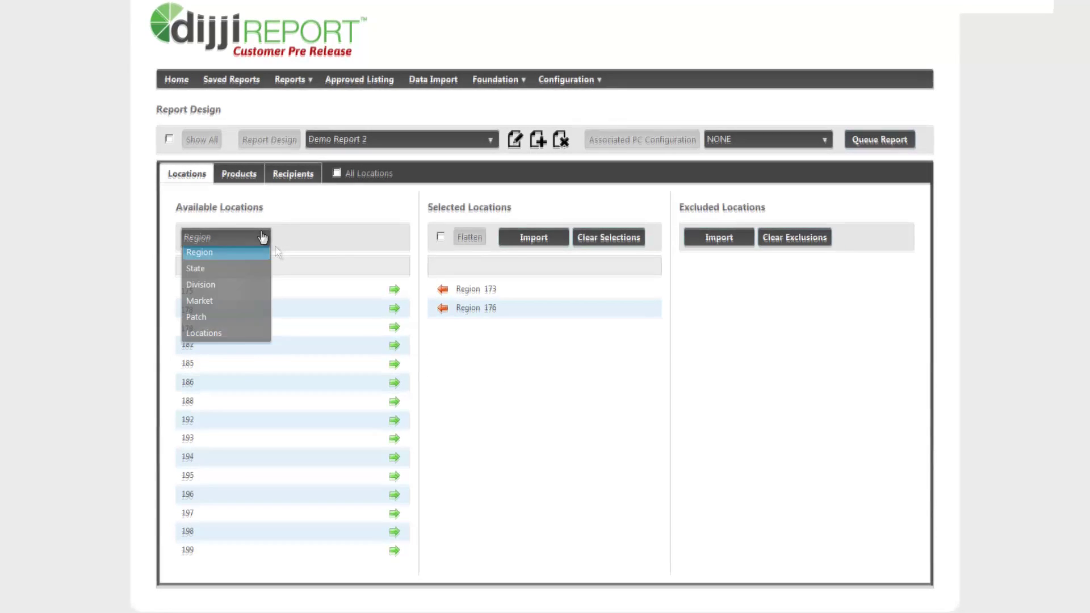
click(248, 272)
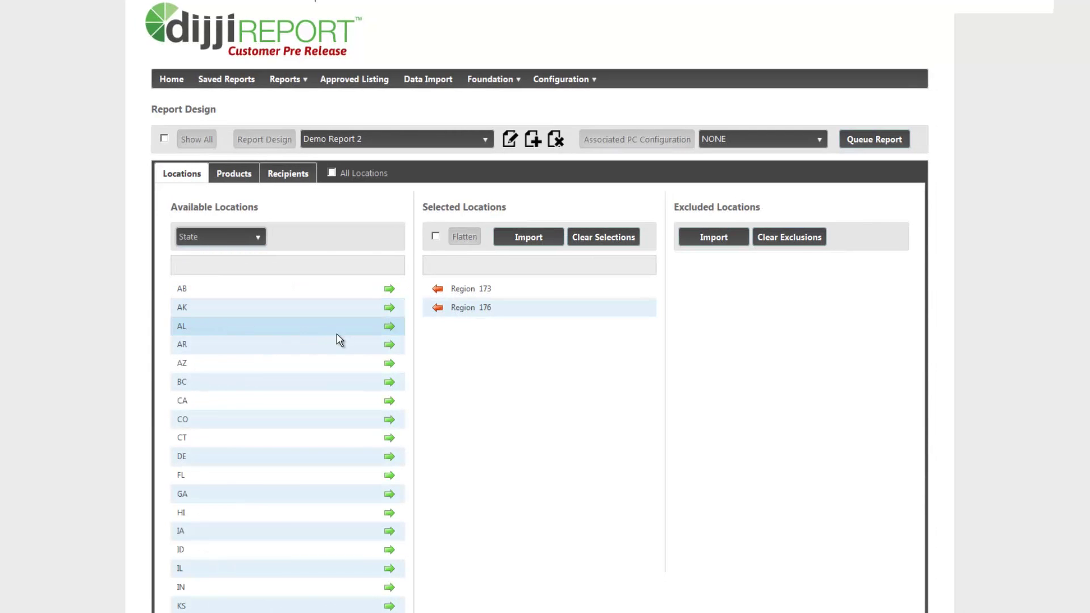
click(390, 346)
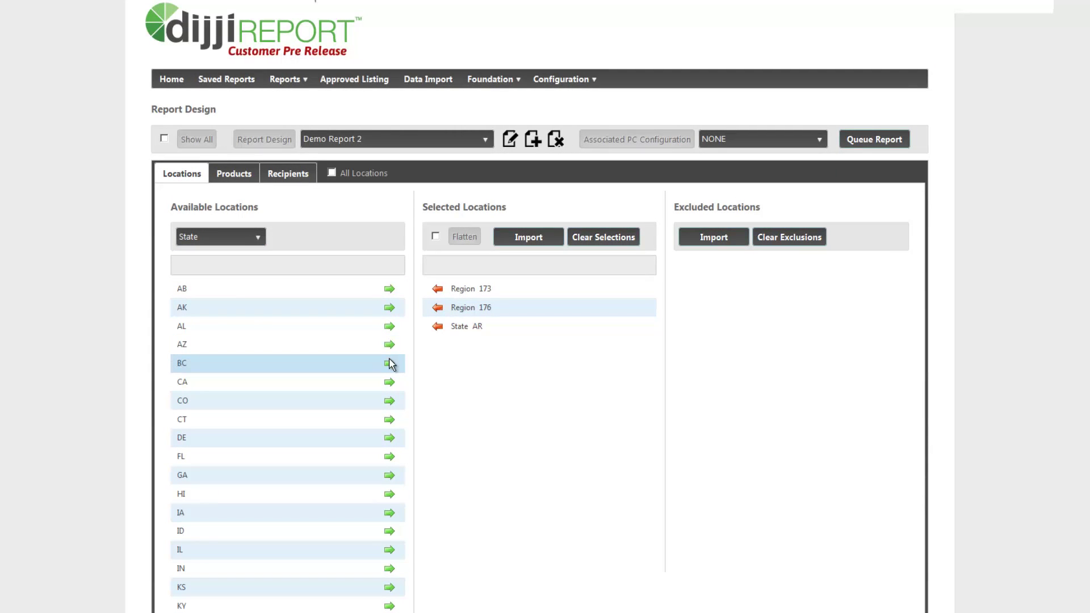
click(390, 363)
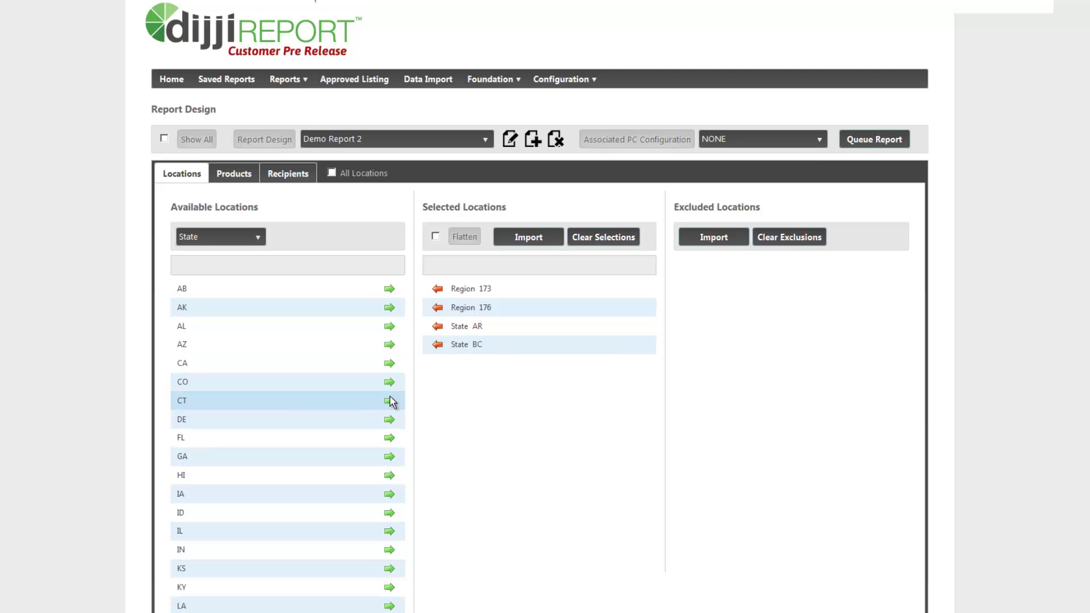
click(389, 401)
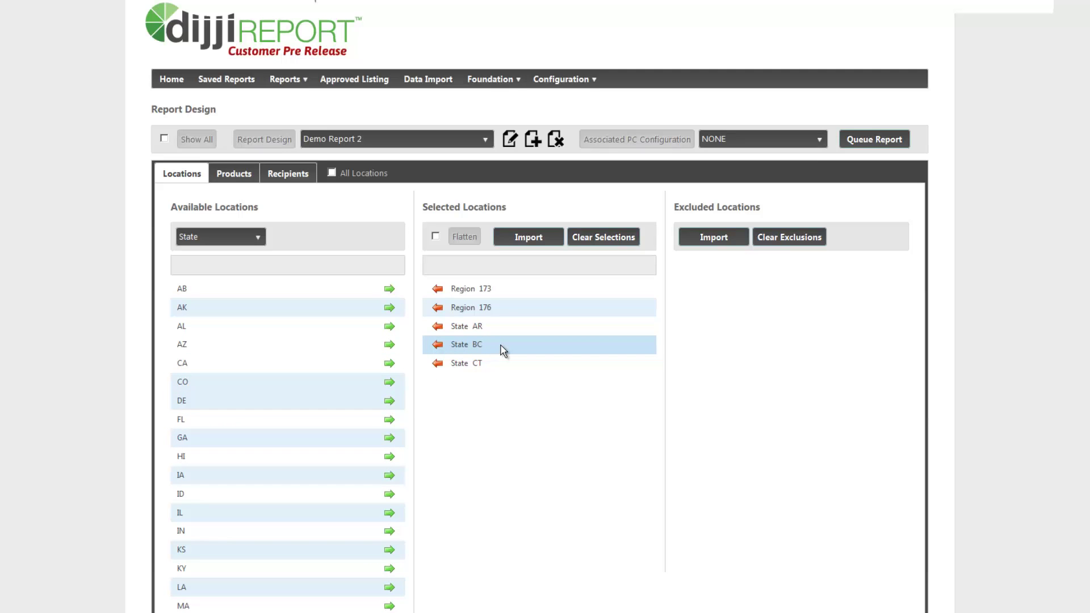
Step: List the available products by category and add 9115 - ANNUALS & PERENNIALS and 9235 - TREES & SHRUBS to Demo Report 2's selected products
click(225, 176)
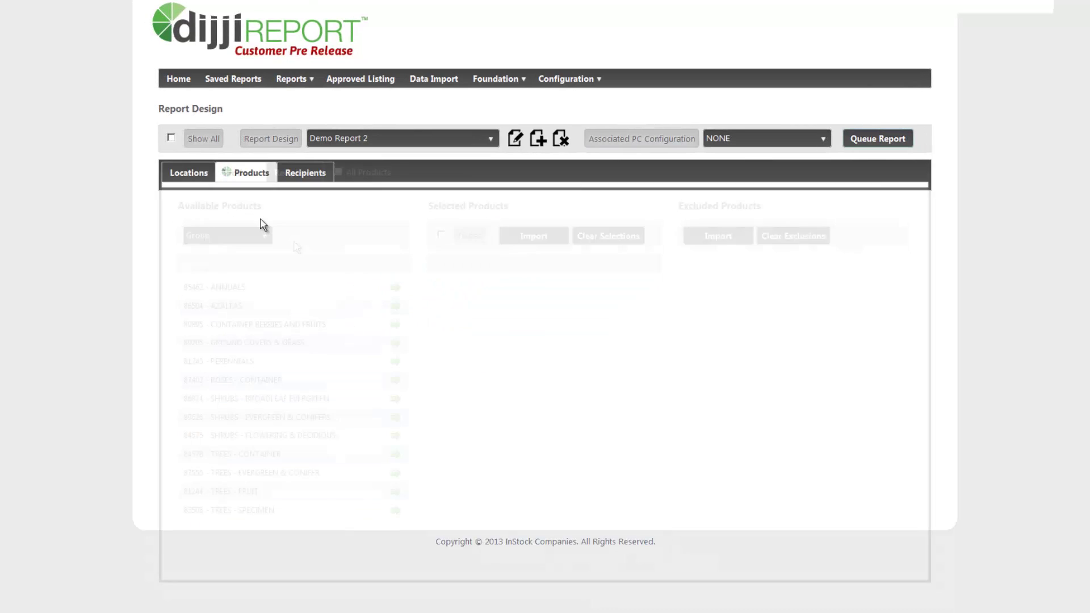
click(261, 239)
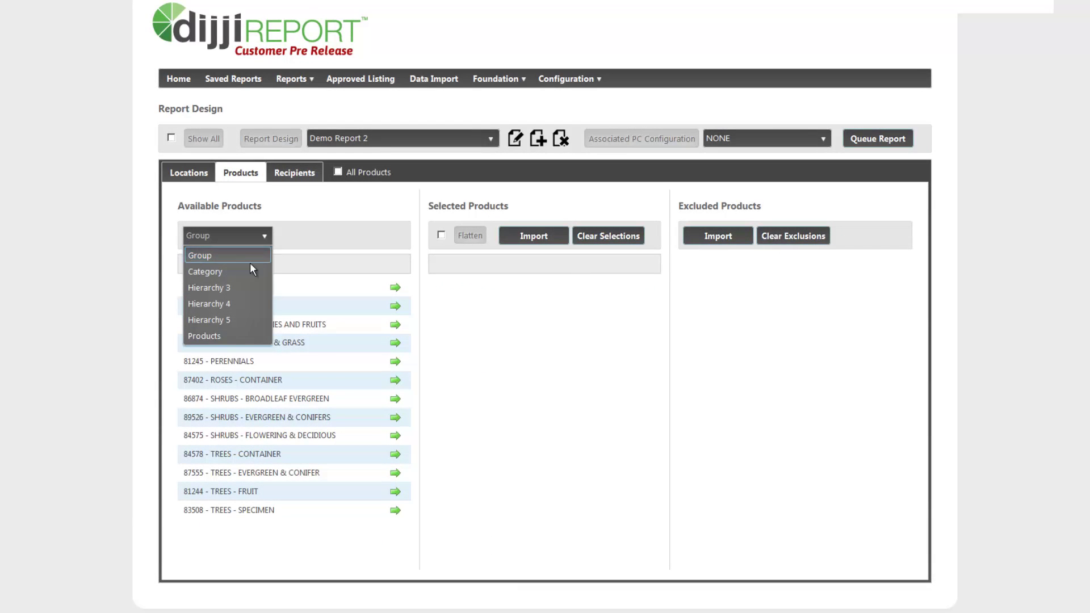
click(244, 257)
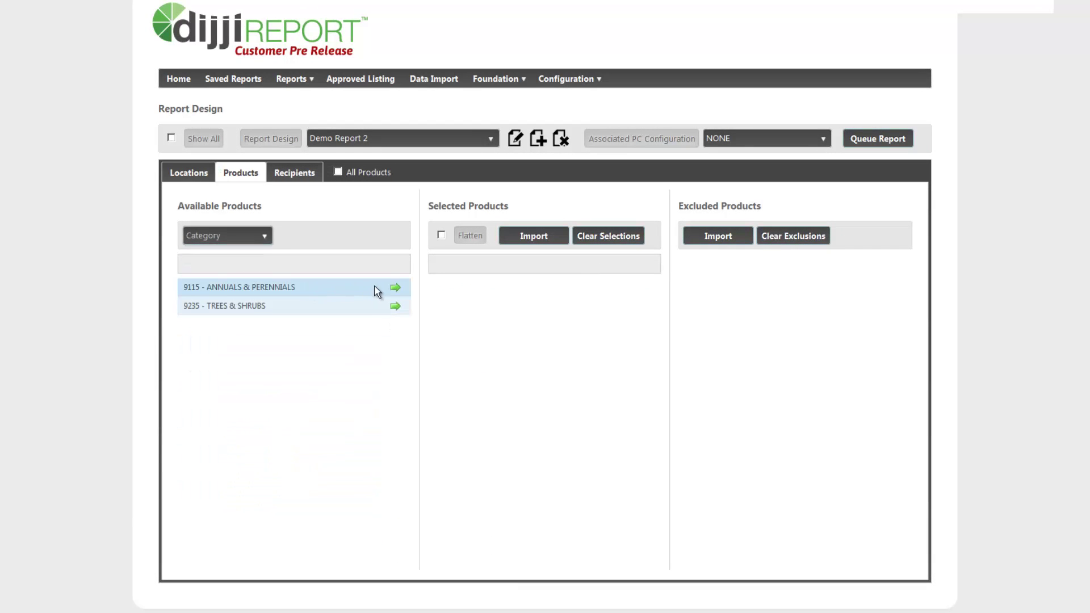
click(397, 292)
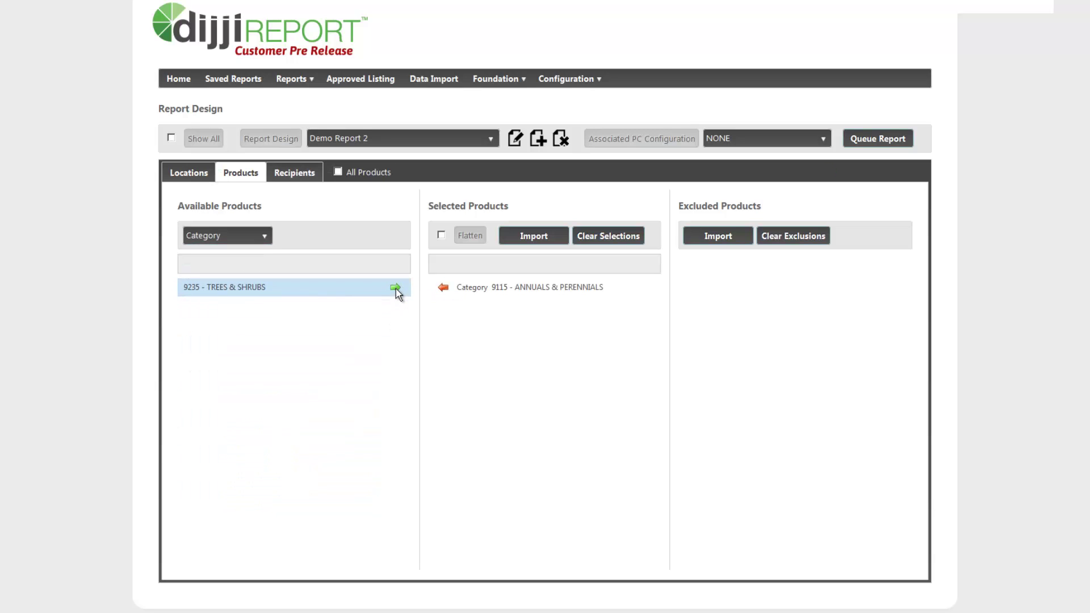
click(396, 290)
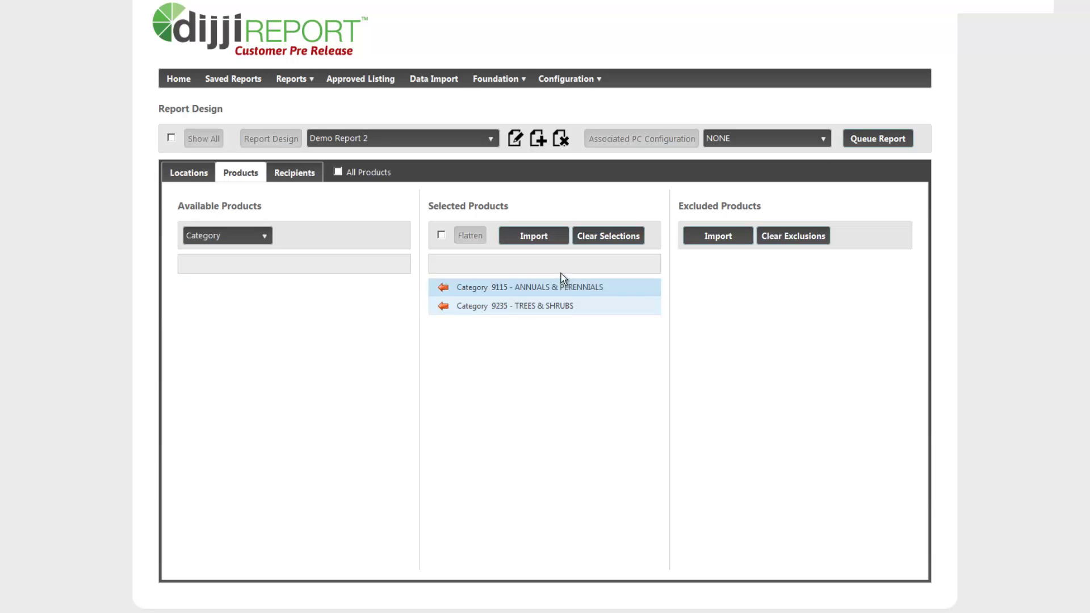
click(542, 243)
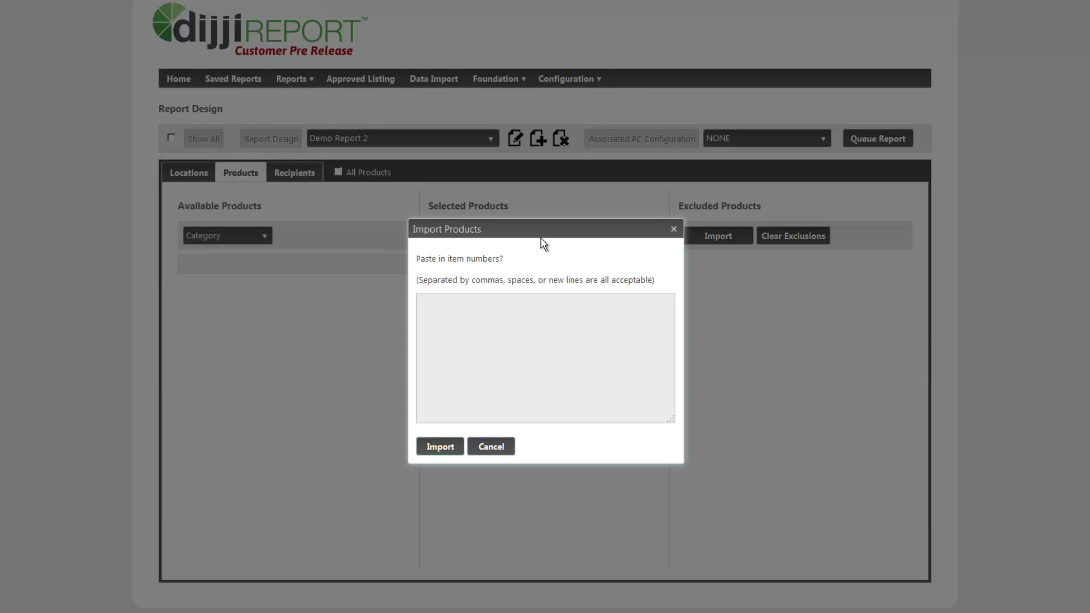
click(483, 447)
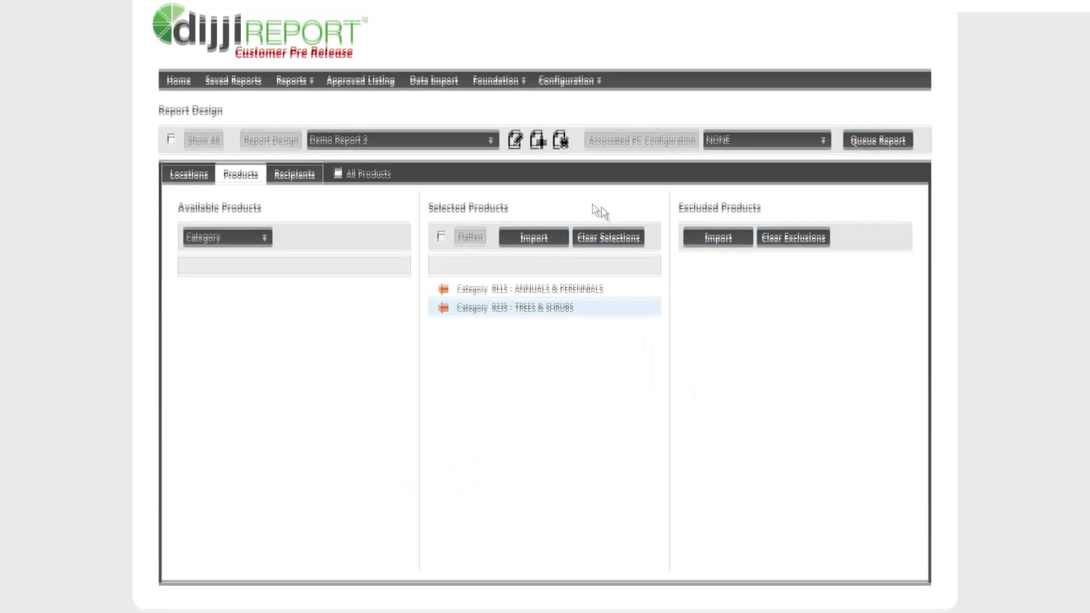
Step: Edit Demo Report 2 to select the approved listing Demo AIL 01, and save the report
click(515, 142)
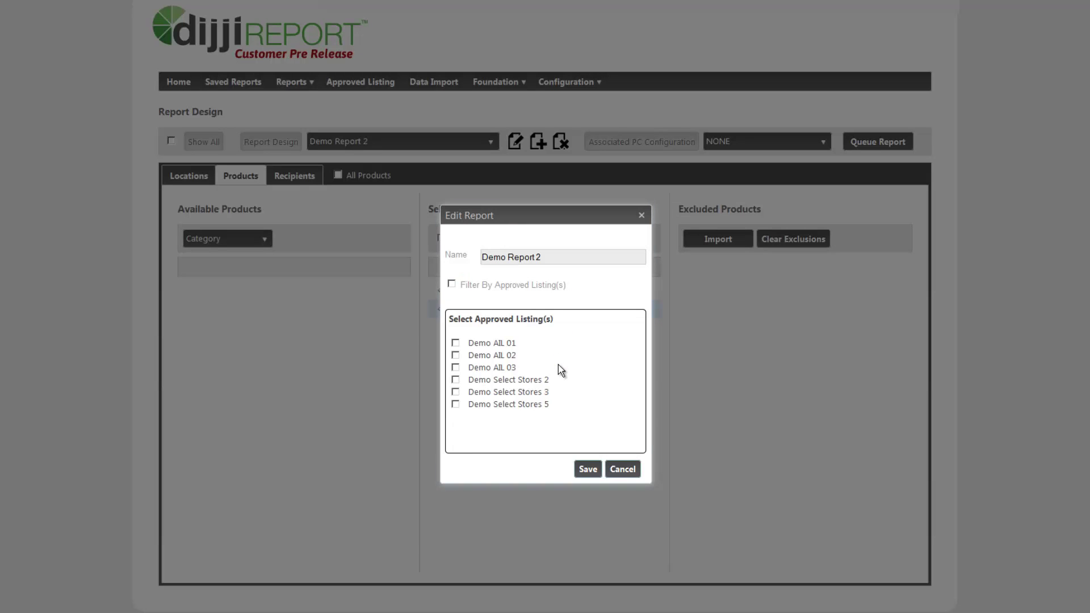
click(456, 343)
click(588, 470)
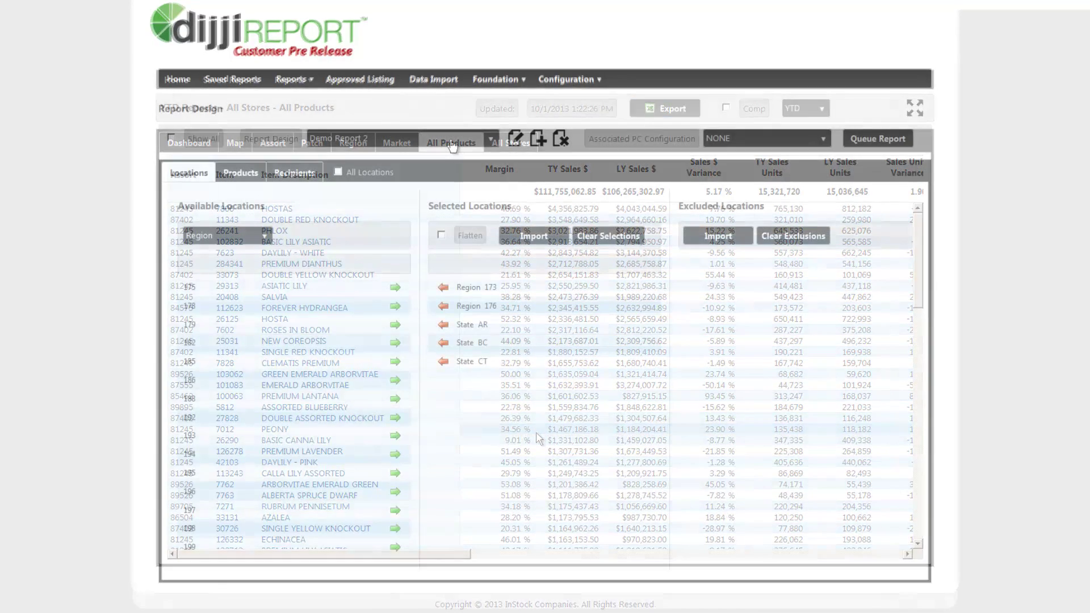
Step: Filter Demo Report 2 by approved listings, with Demo AIL 01, Demo AIL 03, Demo Select Stores 3 and Demo Select Stores 5 selected, and save it
click(516, 139)
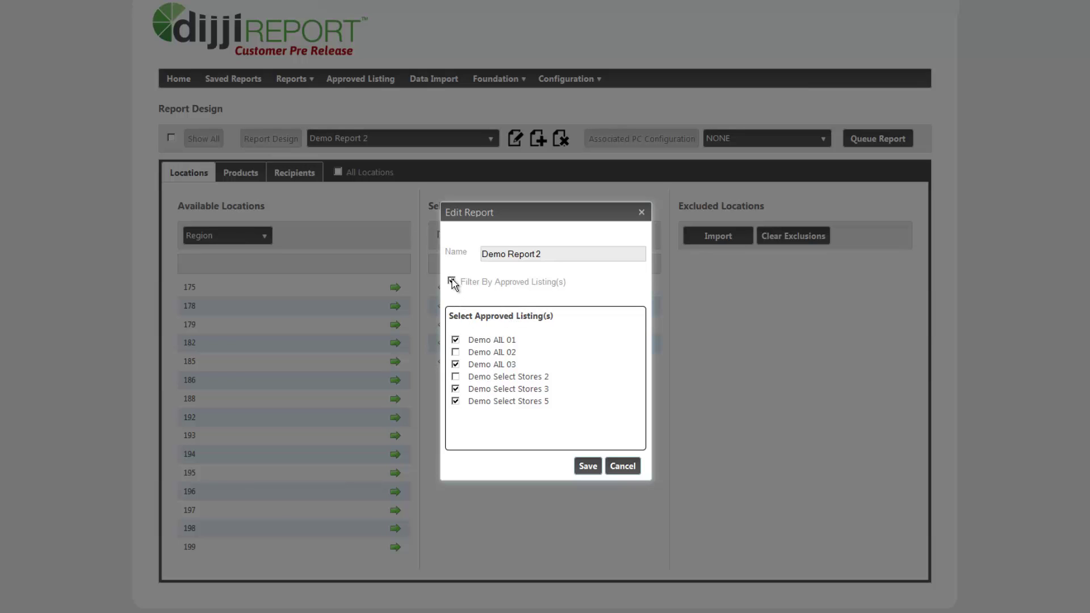
click(456, 341)
click(456, 364)
click(457, 377)
click(588, 476)
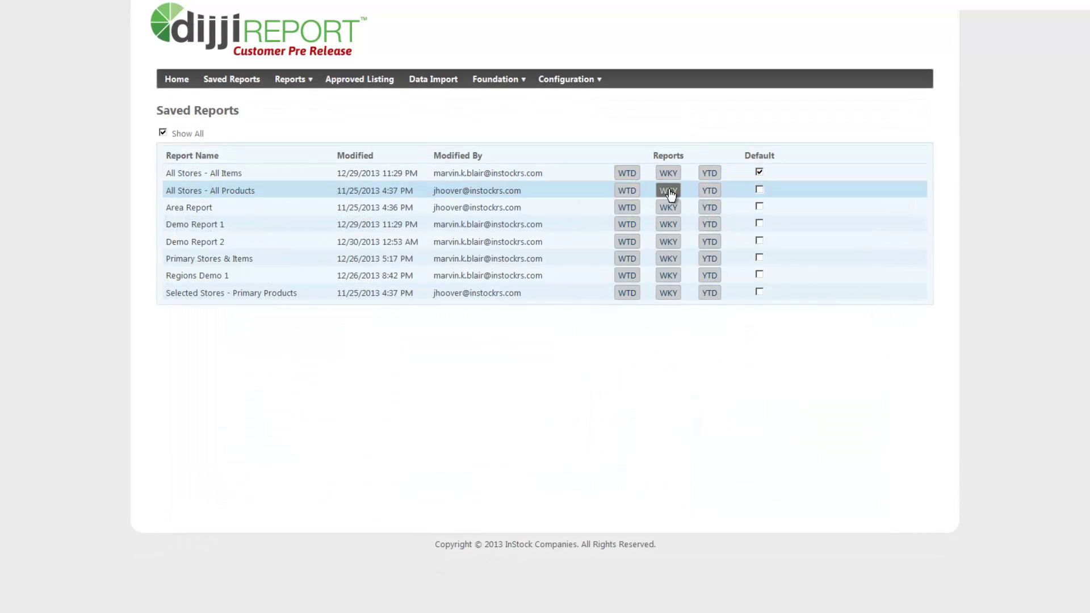
Step: Open the saved All Stores - All Products report for WKY, examine points on the dollars chart, and view the dashboard chart by patch
click(668, 191)
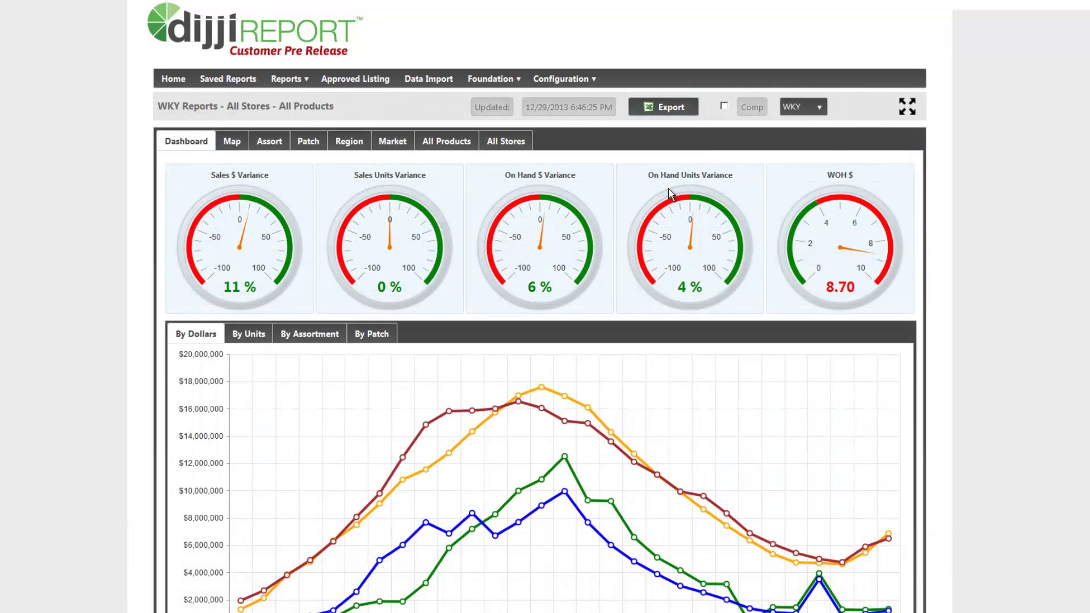
mouse_move(521, 403)
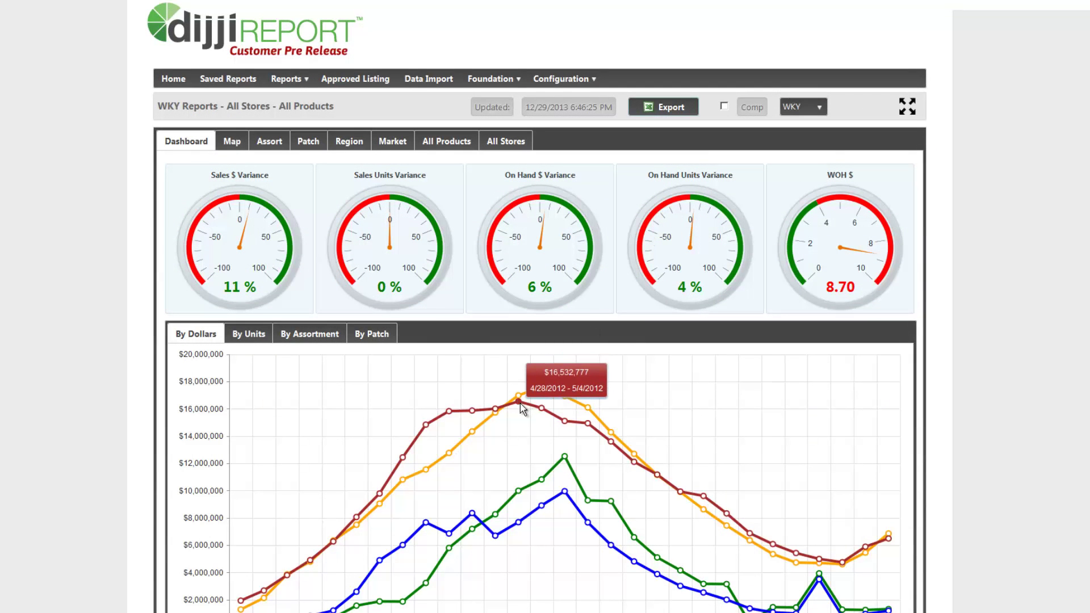
mouse_move(622, 441)
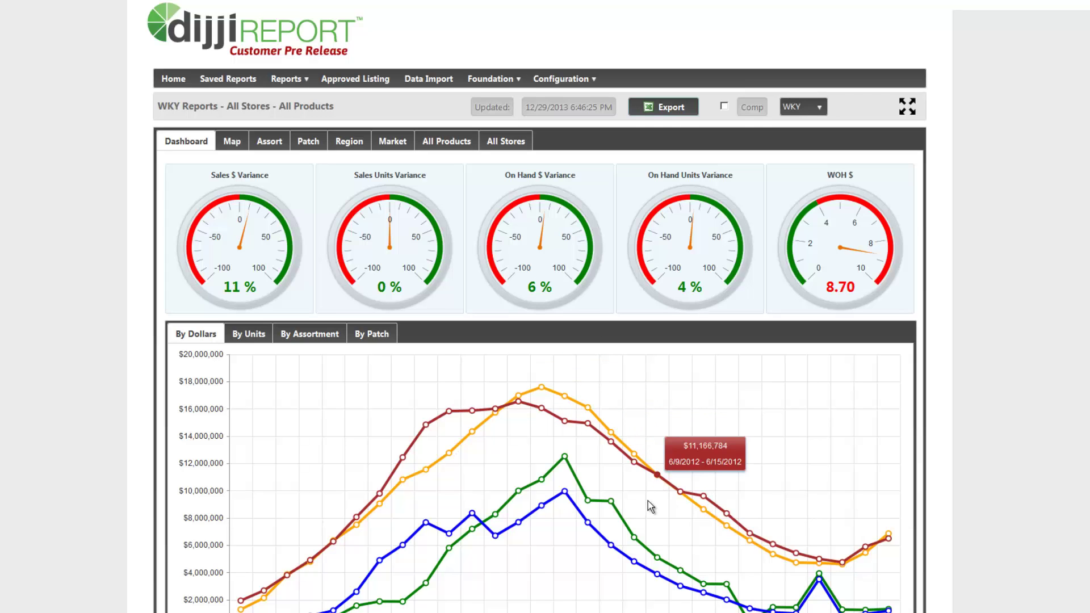
mouse_move(633, 535)
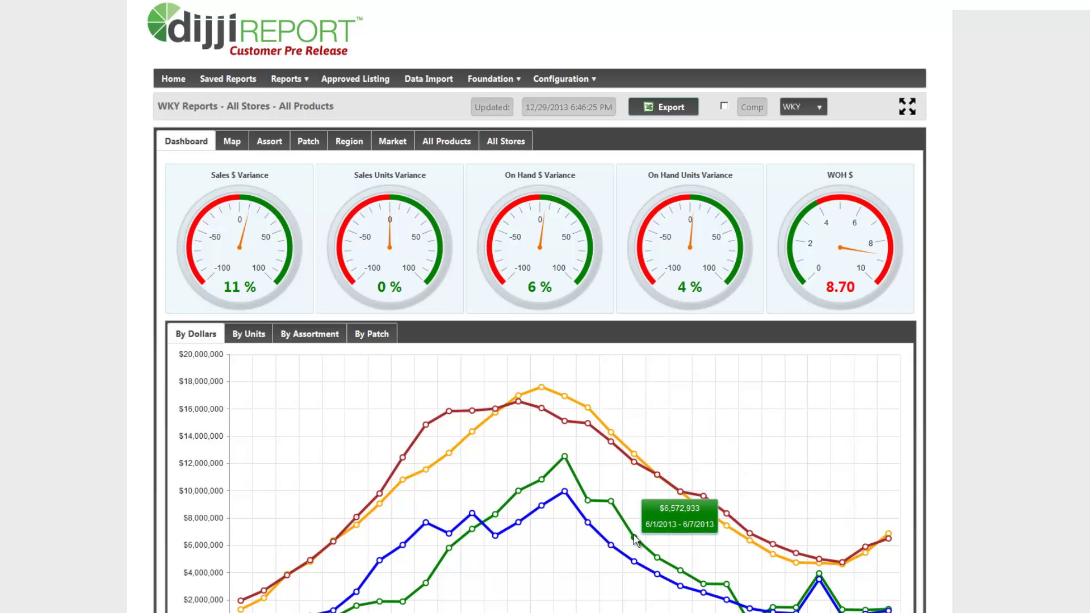
click(372, 337)
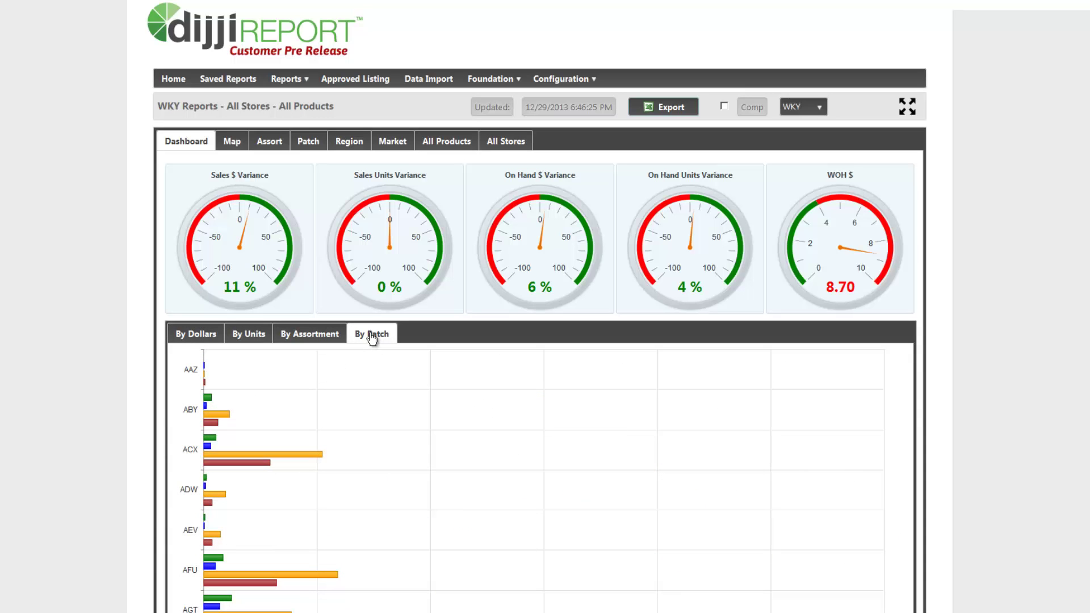
Step: View the report's map by market and examine the markets in the southeastern United States up close
click(232, 142)
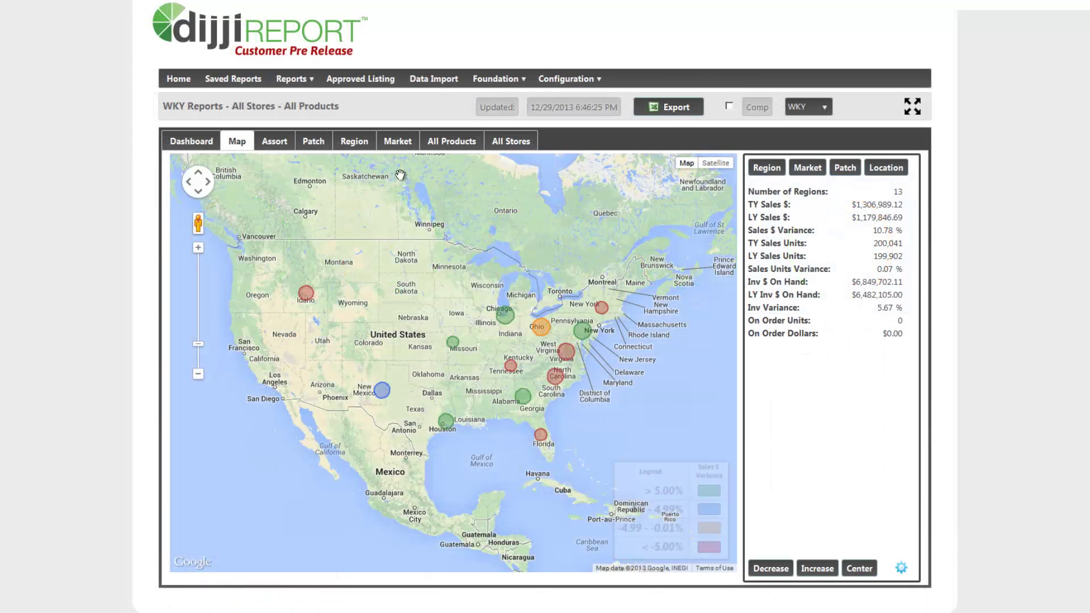
click(805, 177)
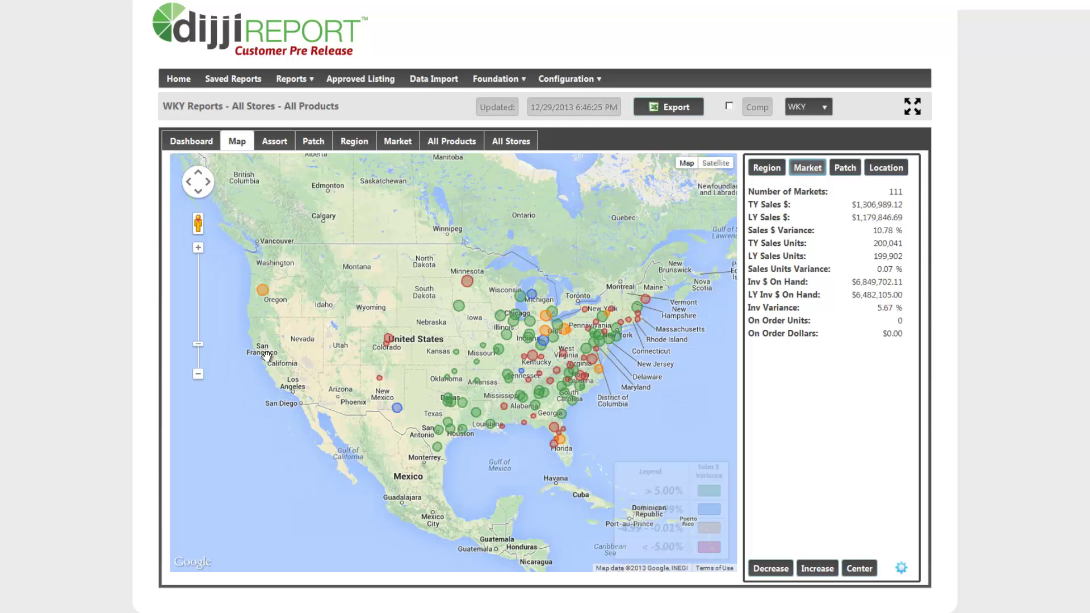
click(198, 248)
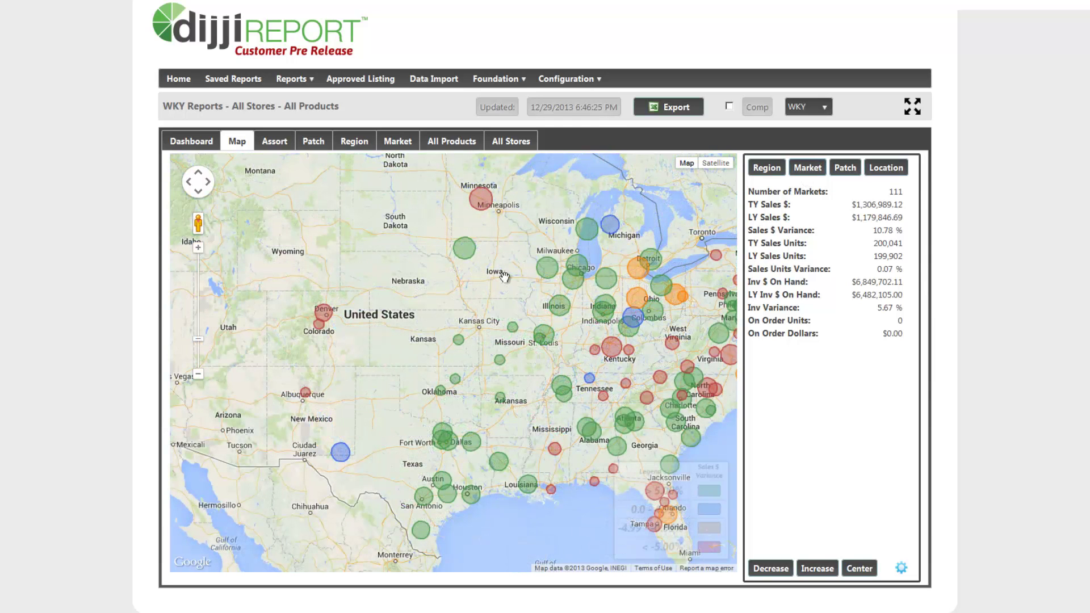
drag(560, 359, 597, 450)
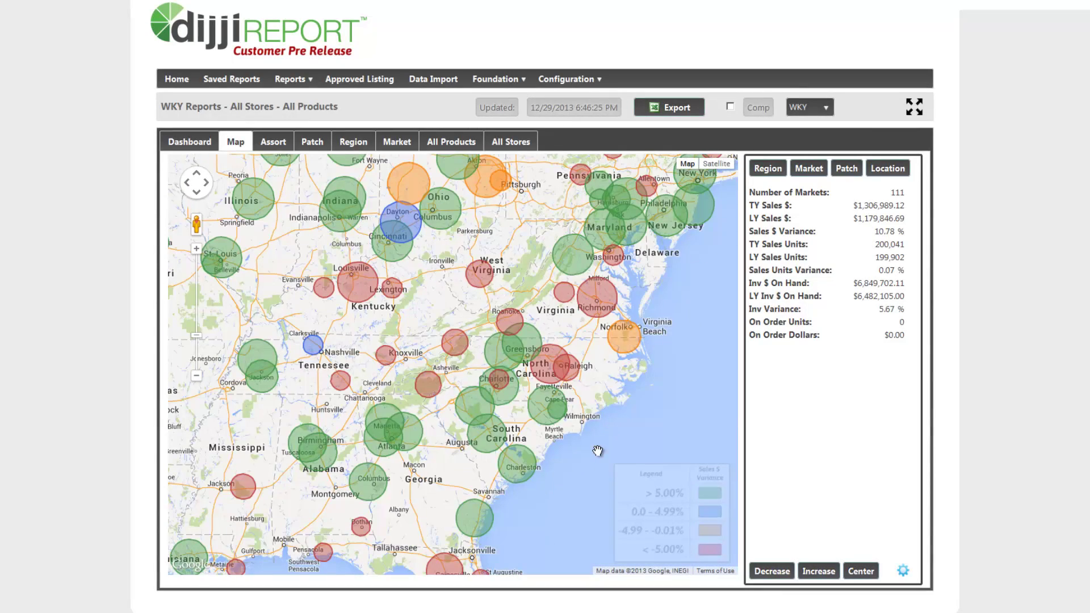